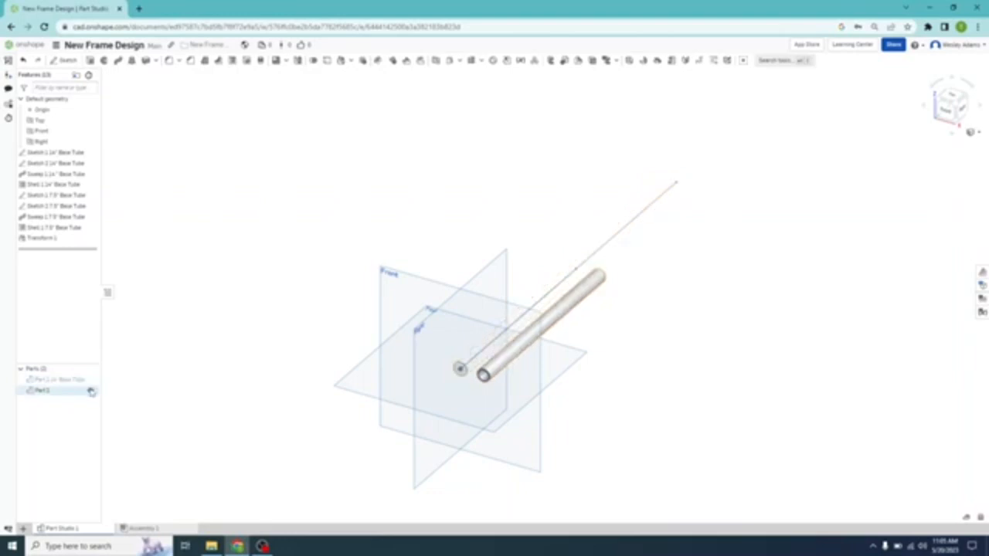
Hide the remaining visible tube part and the four existing base tube sketches.
{"action": "left_click", "coordinate": [91, 390]}
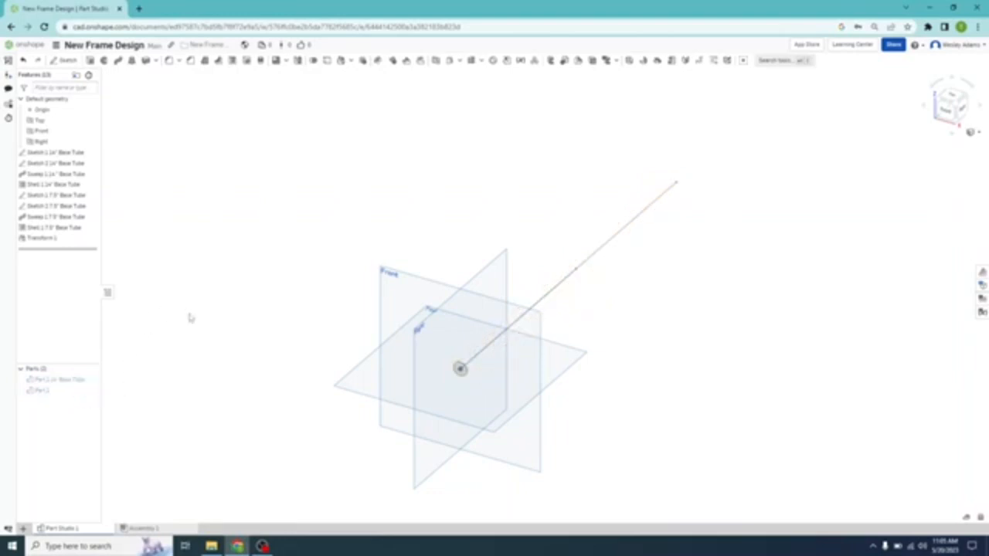
{"action": "left_click", "coordinate": [91, 153]}
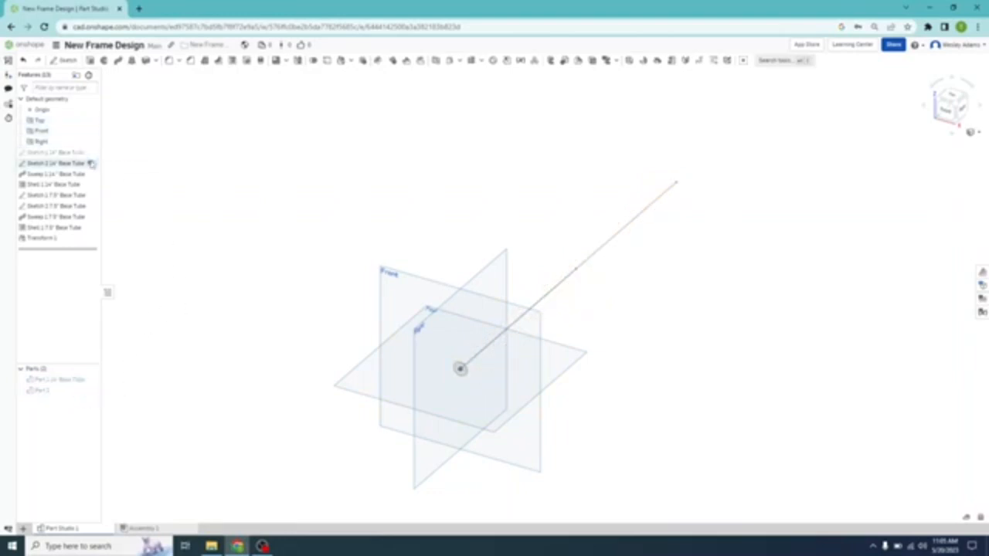
{"action": "left_click", "coordinate": [90, 163]}
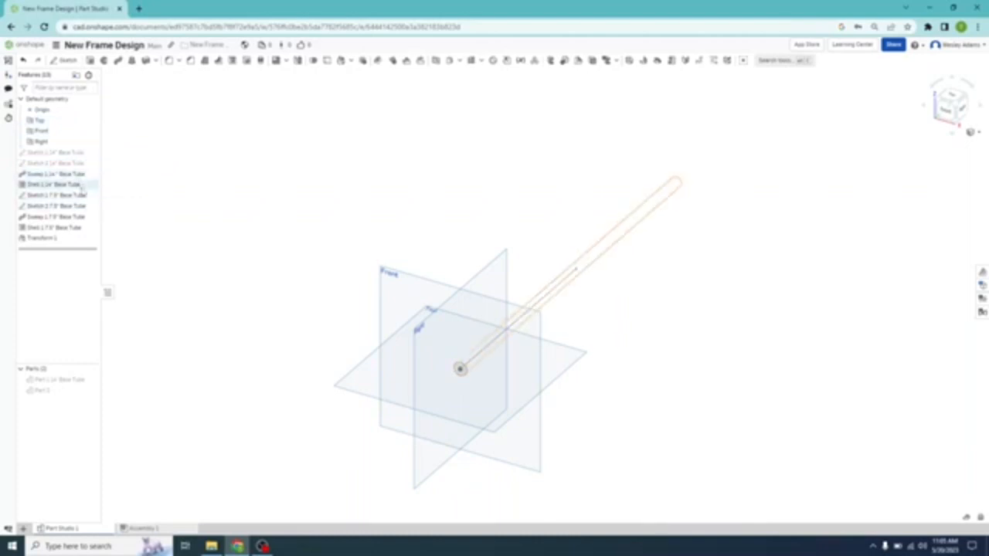
{"action": "left_click", "coordinate": [91, 195]}
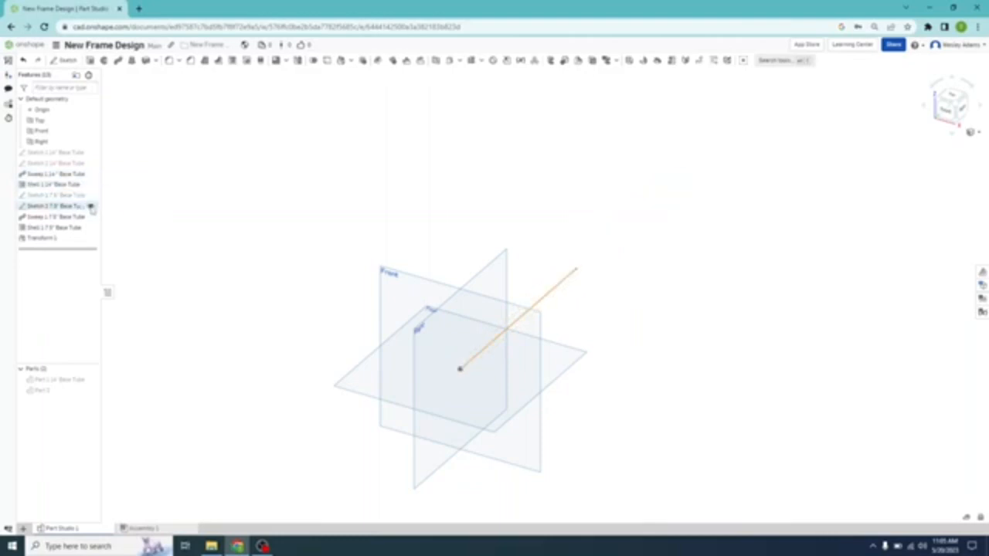
{"action": "left_click", "coordinate": [90, 206]}
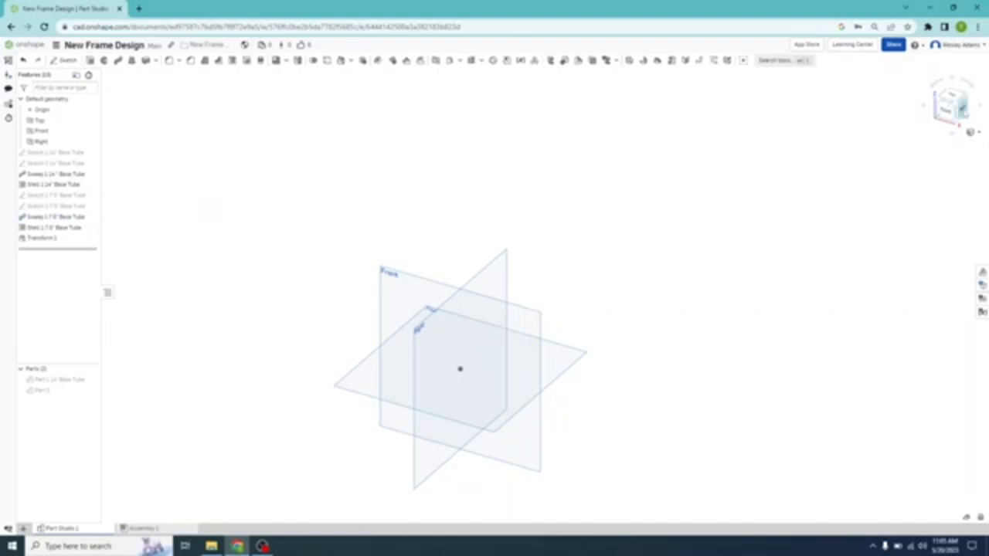
Start a sketch on the Front plane and draw a circle about 1.08 in in diameter centered on the origin.
{"action": "left_click", "coordinate": [944, 112]}
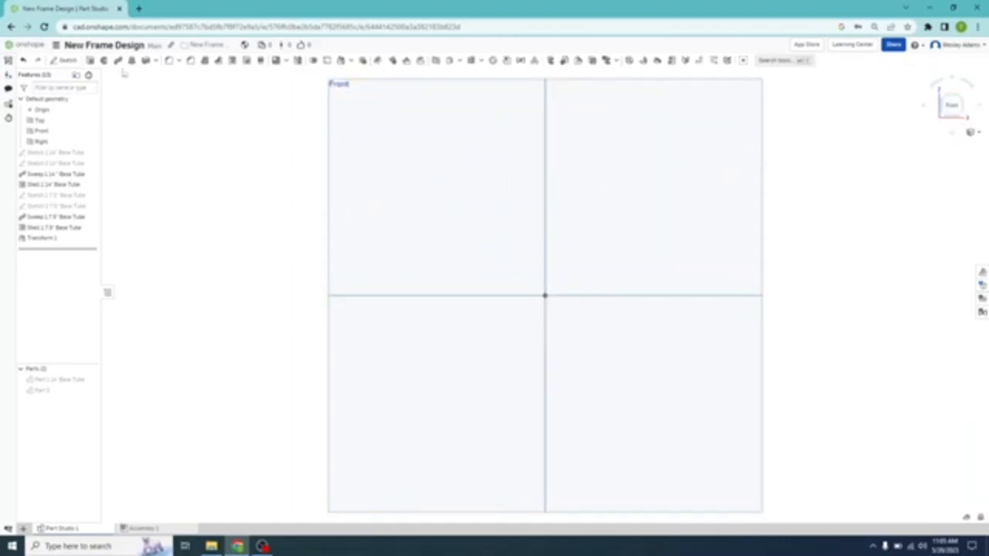
{"action": "left_click", "coordinate": [62, 60]}
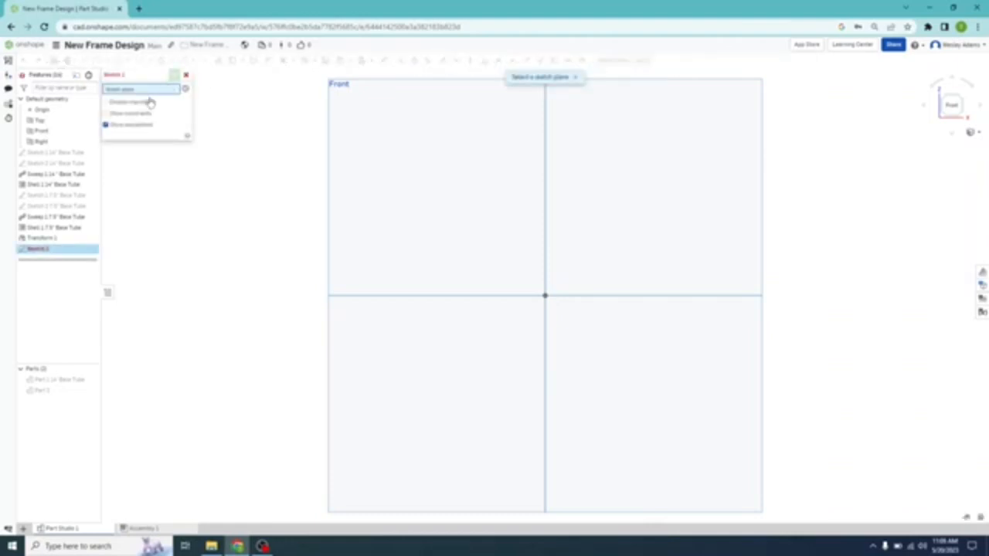
{"action": "left_click", "coordinate": [352, 85]}
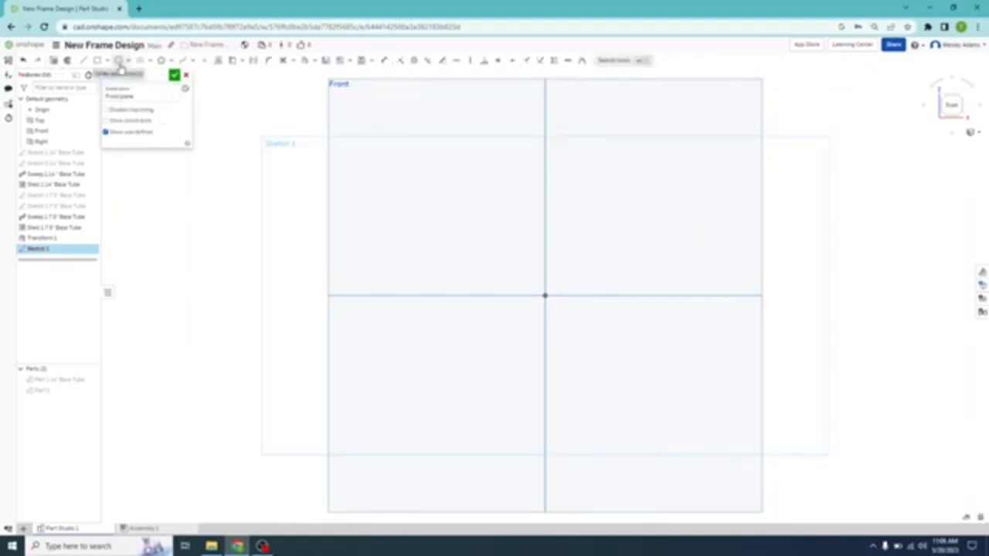
{"action": "left_click", "coordinate": [118, 64]}
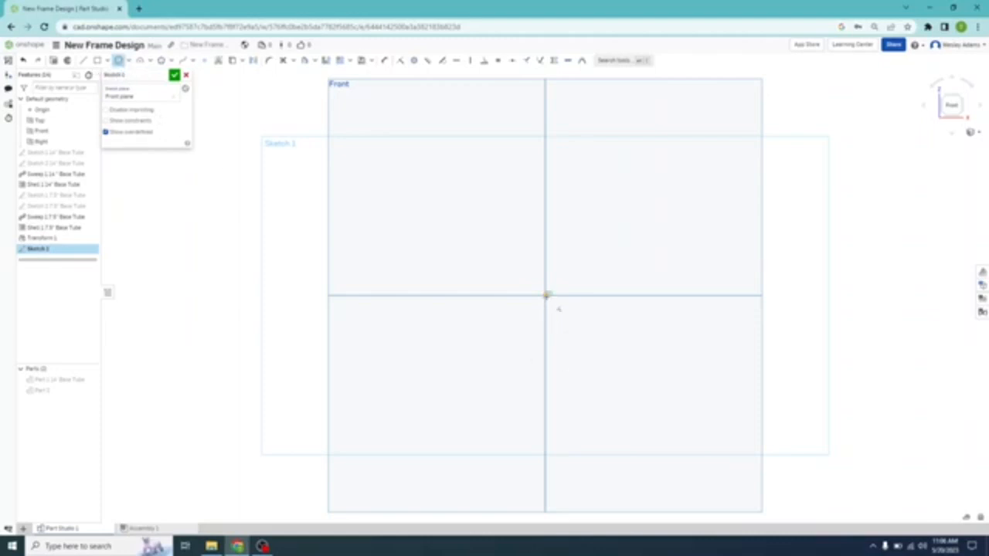
{"action": "left_click", "coordinate": [546, 296]}
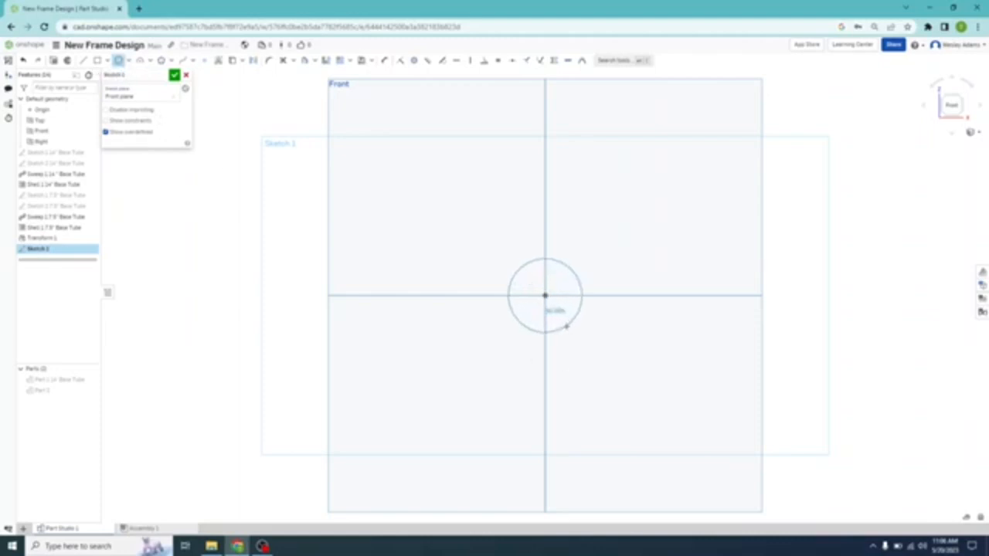
{"action": "left_click", "coordinate": [567, 327]}
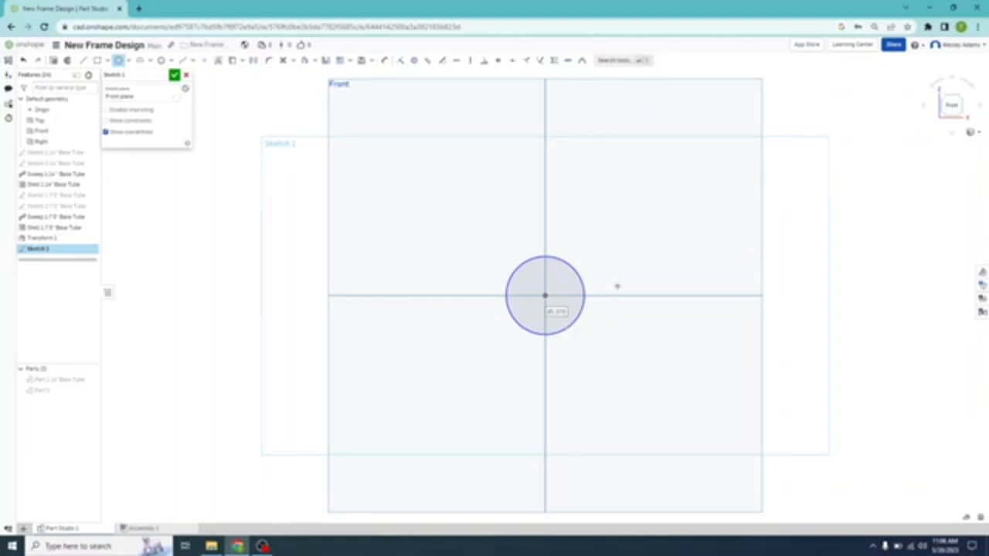
{"action": "key", "text": "Escape"}
Dimension the circle's diameter at 1 in and finish the sketch.
{"action": "left_click", "coordinate": [385, 61]}
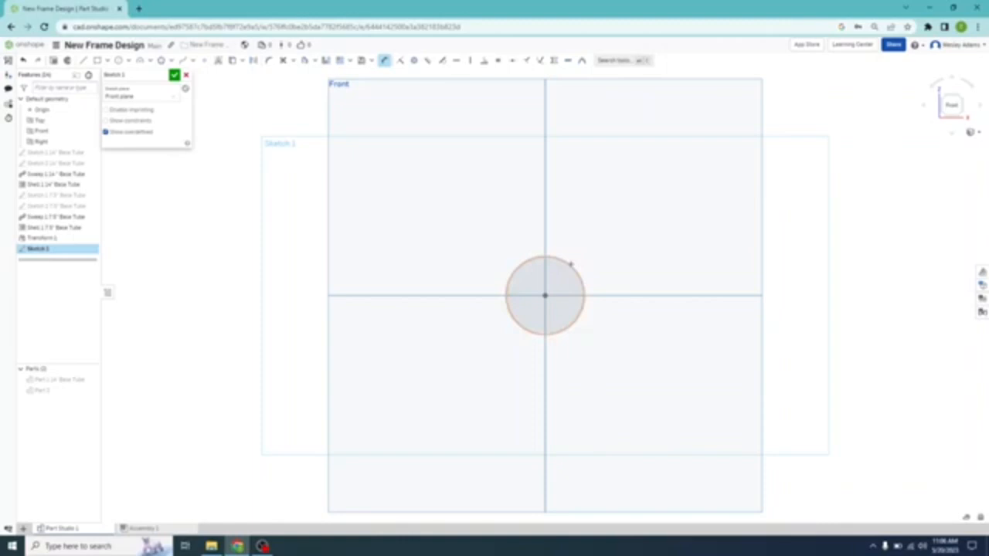
{"action": "left_click", "coordinate": [571, 264]}
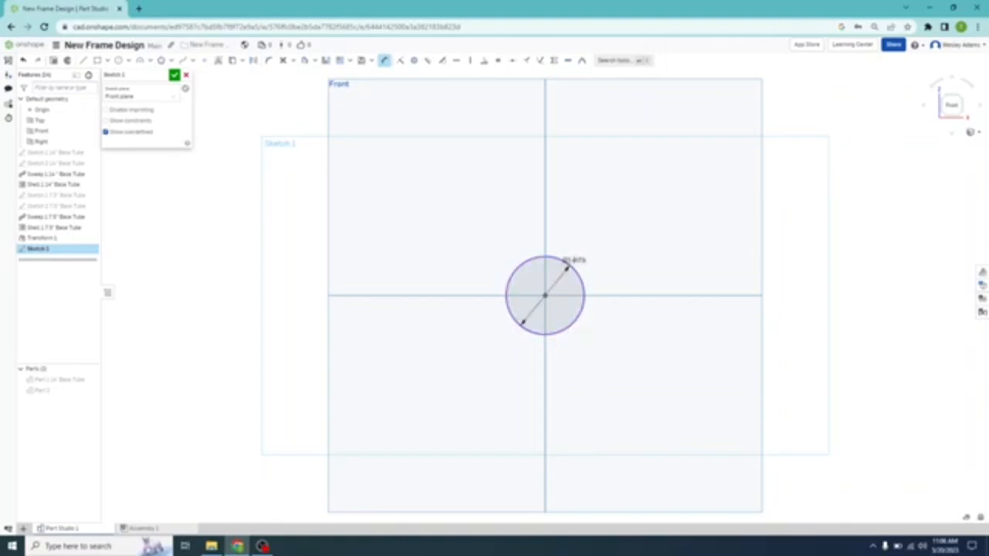
{"action": "left_click", "coordinate": [615, 214]}
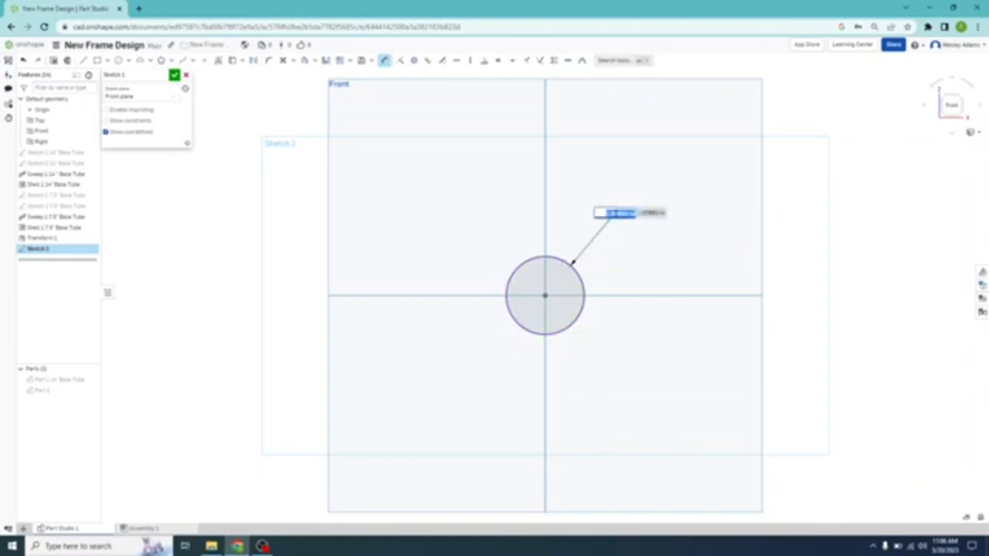
{"action": "key", "text": "BackSpace"}
{"action": "type", "text": "1"}
{"action": "key", "text": "Return"}
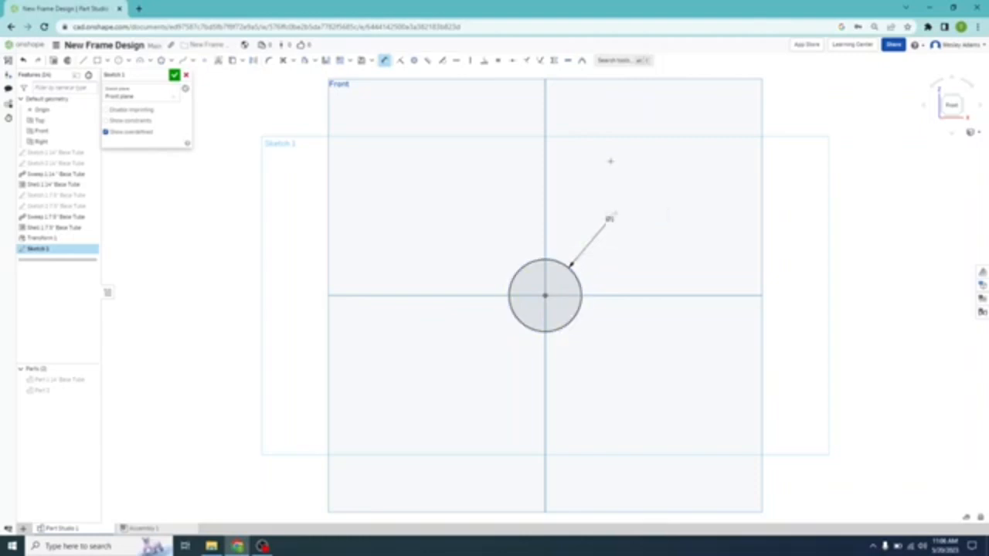
{"action": "left_click", "coordinate": [174, 75]}
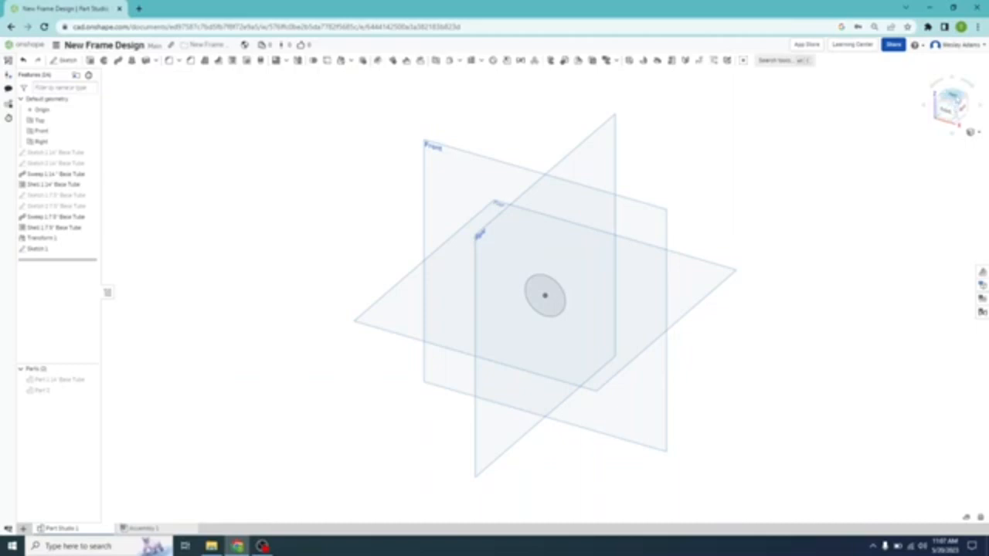
Sketch an L-shaped path on the Top plane: a vertical line about 1.49 in from the origin, then a horizontal line about 1.73 in.
{"action": "left_click", "coordinate": [947, 104]}
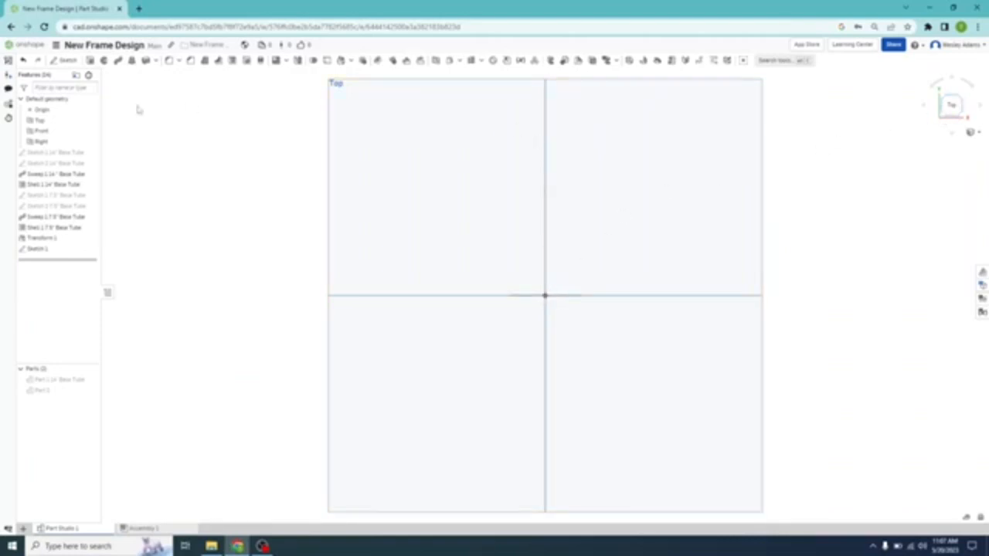
{"action": "left_click", "coordinate": [65, 61]}
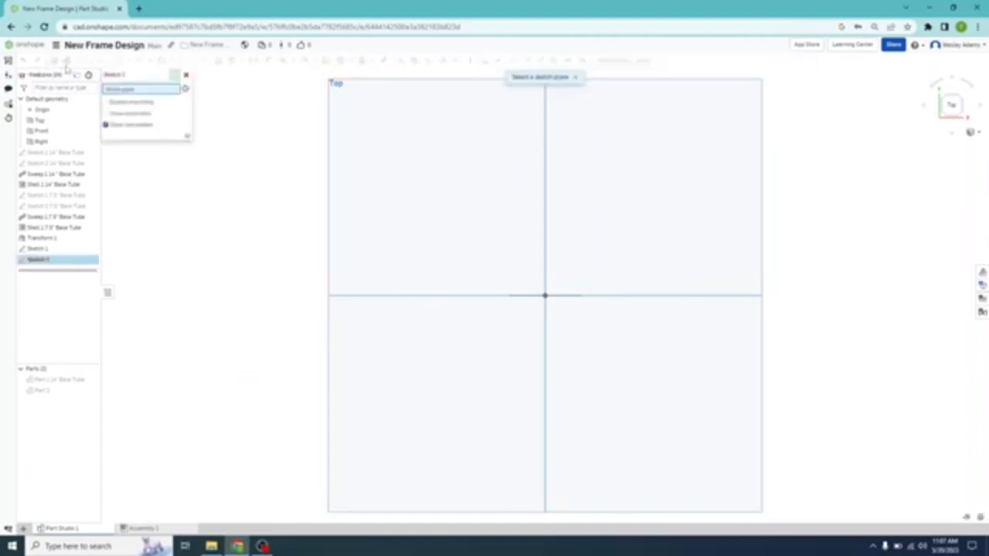
{"action": "left_click", "coordinate": [334, 83]}
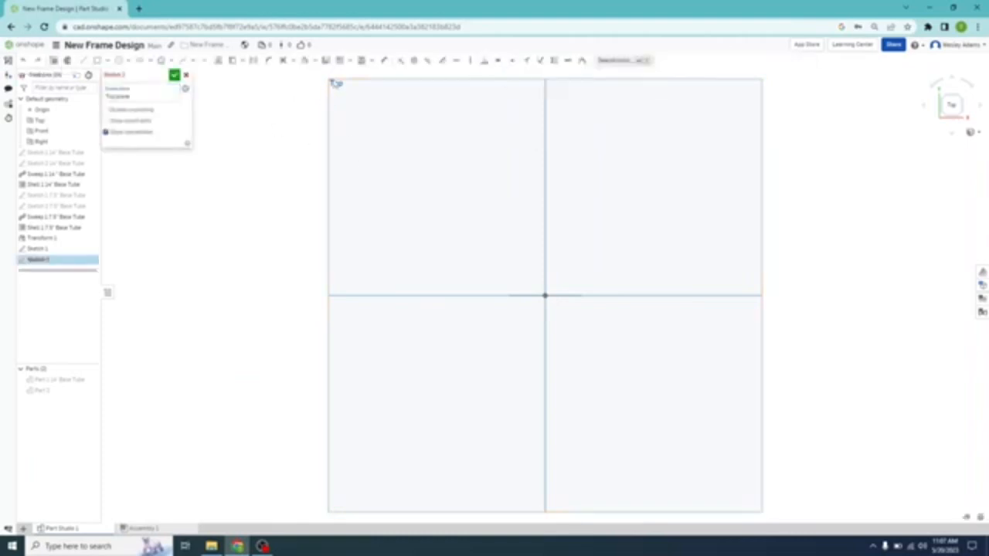
{"action": "left_click", "coordinate": [82, 62]}
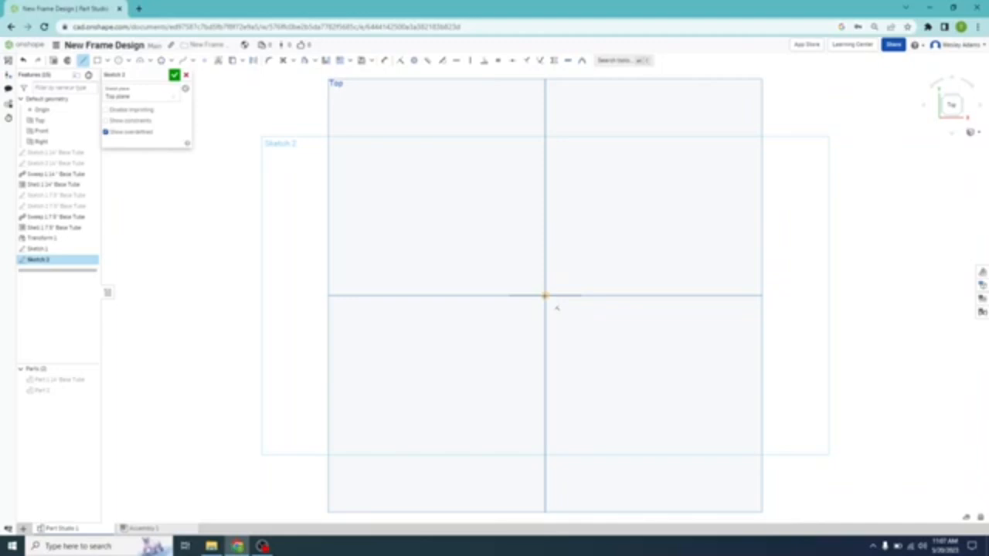
{"action": "left_click", "coordinate": [545, 295]}
{"action": "left_click", "coordinate": [545, 188]}
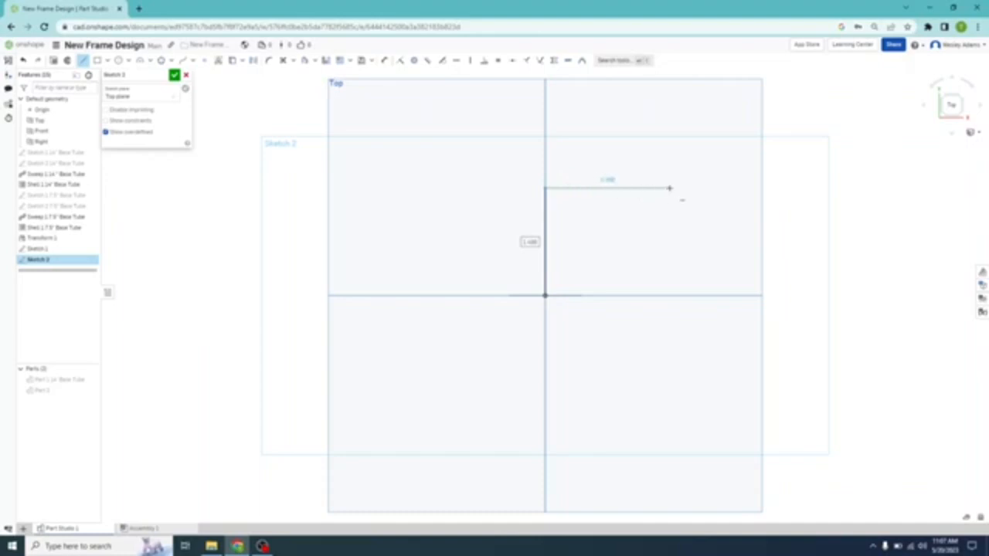
{"action": "left_click", "coordinate": [670, 188]}
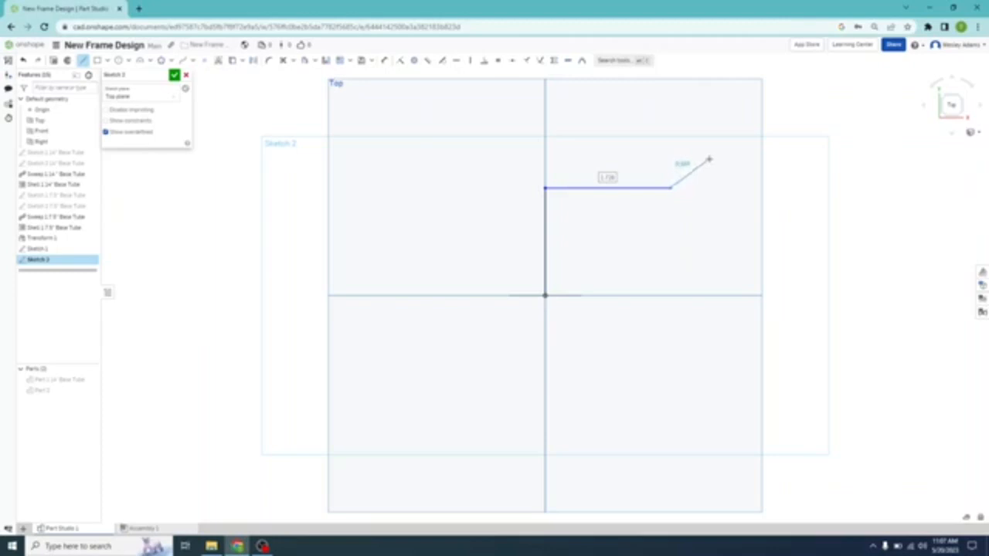
{"action": "key", "text": "Escape"}
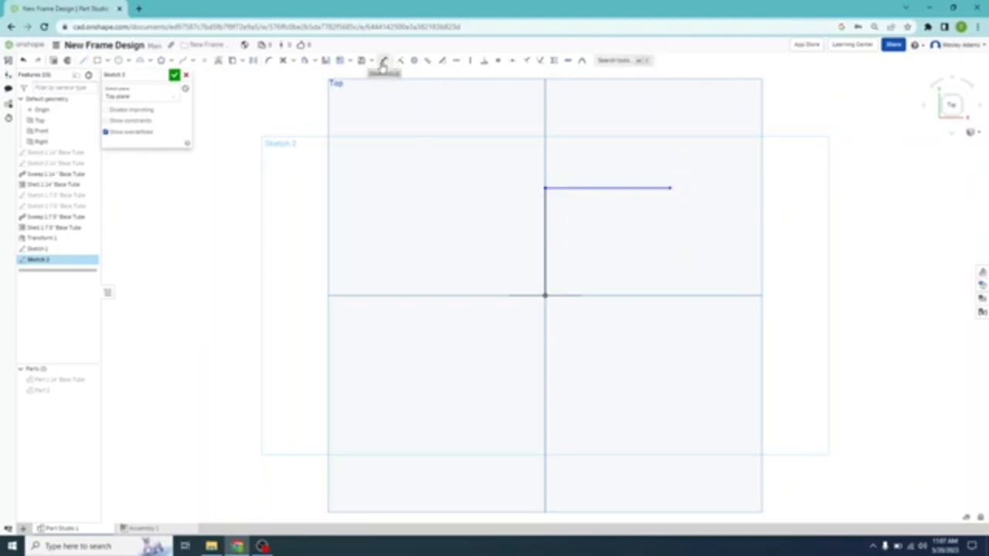
Dimension the path's vertical line at 2 in.
{"action": "left_click", "coordinate": [384, 60]}
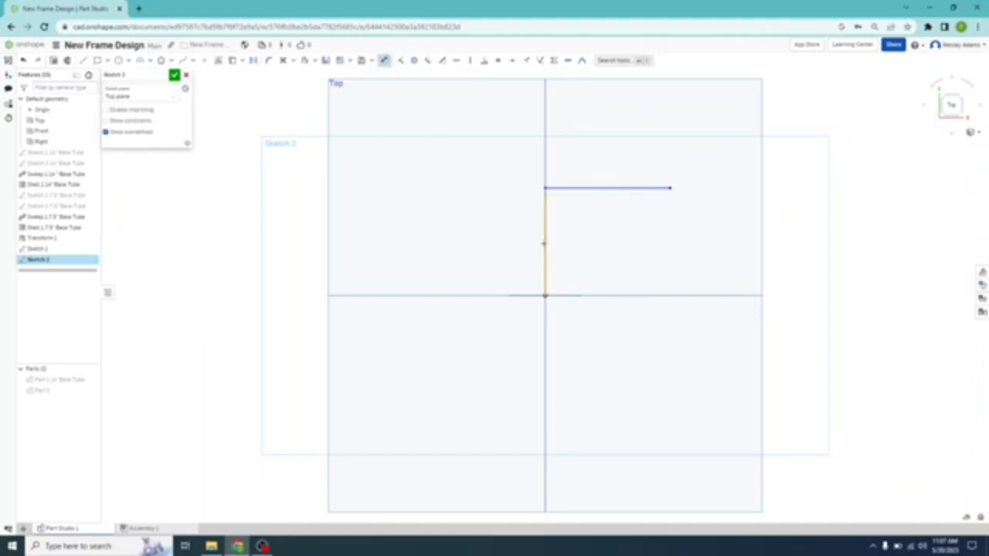
{"action": "left_click", "coordinate": [544, 243]}
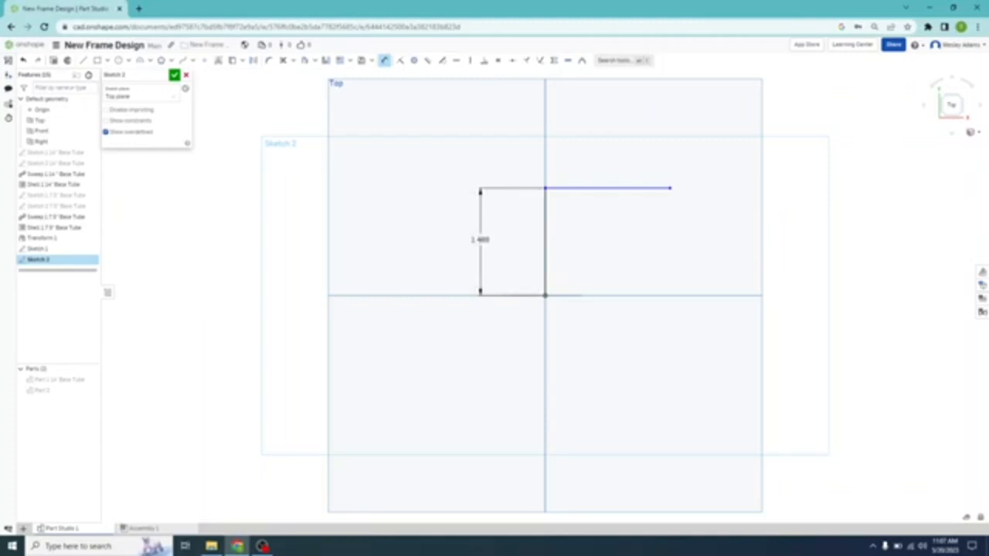
{"action": "left_click", "coordinate": [480, 239]}
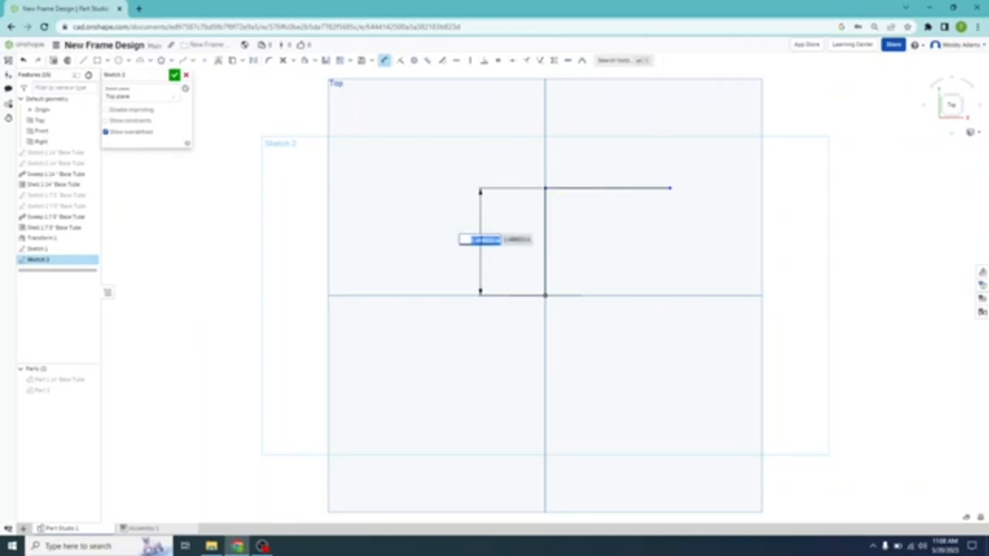
{"action": "key", "text": "BackSpace"}
{"action": "type", "text": "2"}
{"action": "key", "text": "Return"}
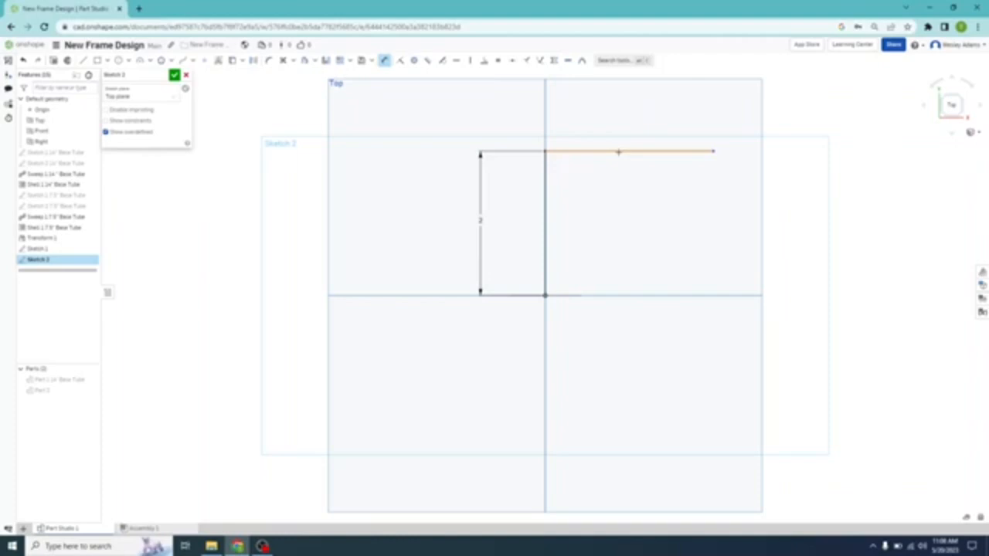
Dimension the path's horizontal line at 2 in.
{"action": "left_click", "coordinate": [618, 152]}
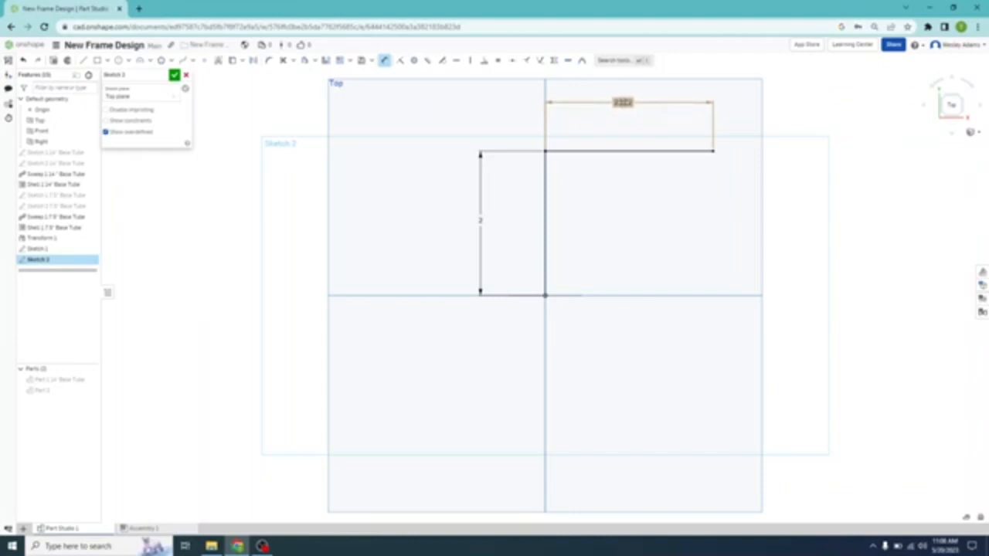
{"action": "left_click", "coordinate": [627, 104]}
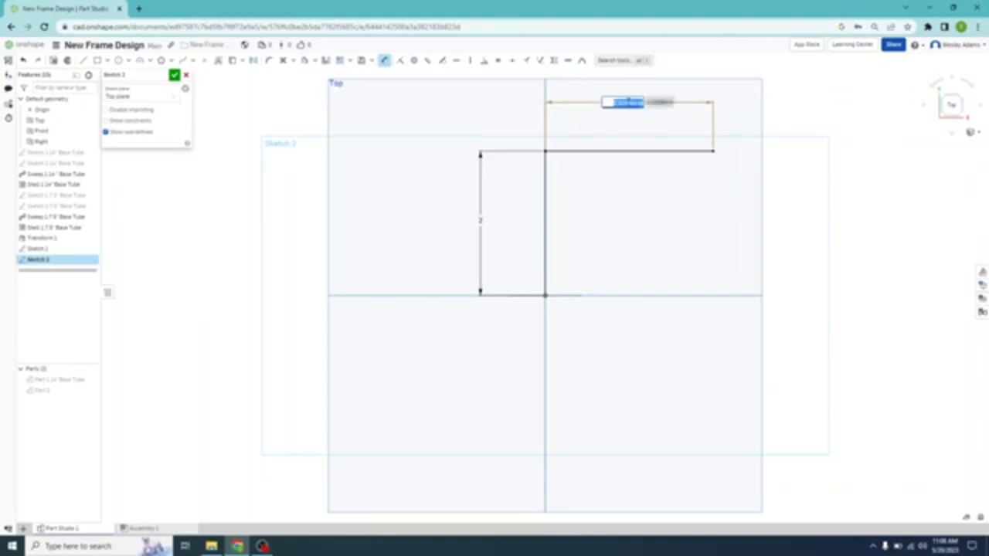
{"action": "type", "text": "2"}
{"action": "key", "text": "Return"}
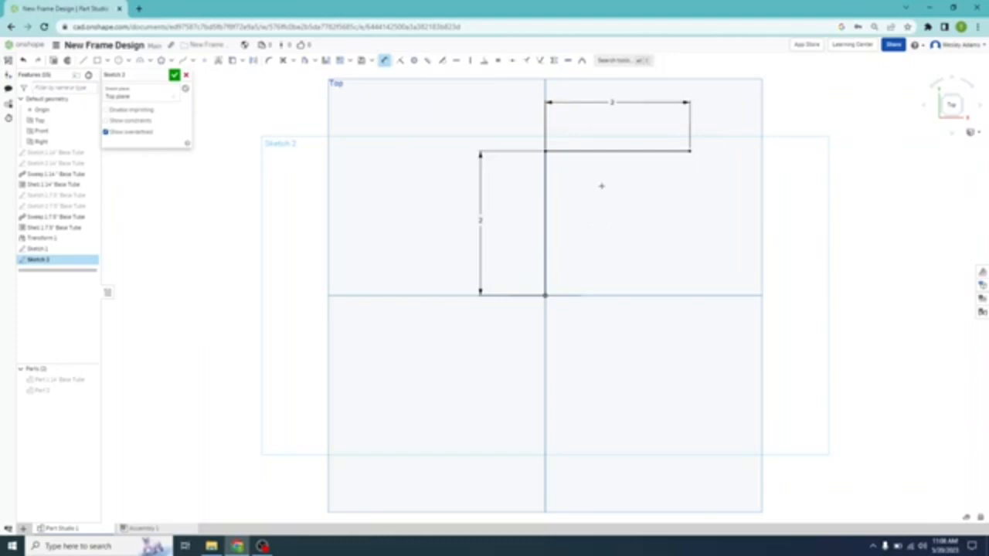
Fillet the L-shaped path's corner with a 0.5 in radius and move its radius label below the arc.
{"action": "left_click", "coordinate": [269, 61]}
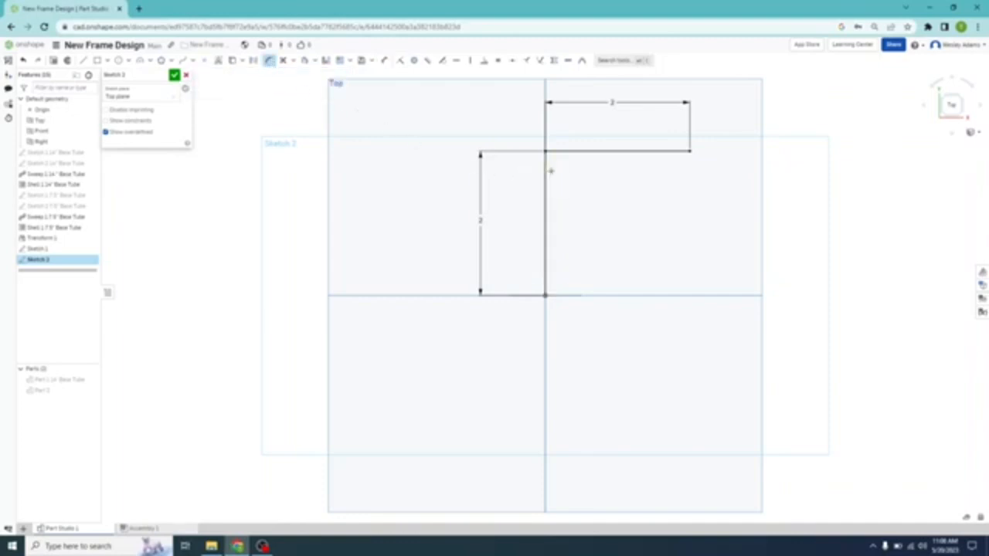
{"action": "left_click", "coordinate": [546, 170]}
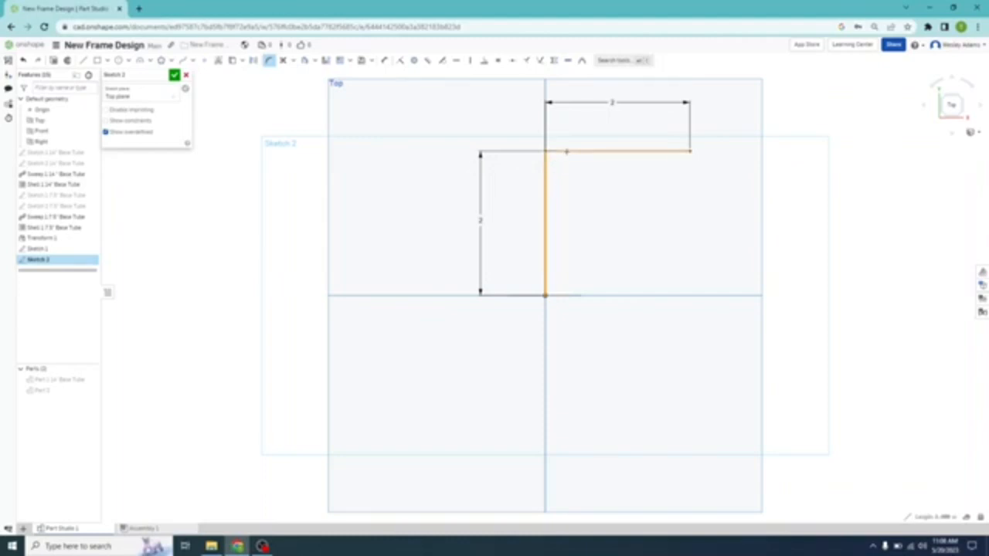
{"action": "left_click", "coordinate": [567, 152]}
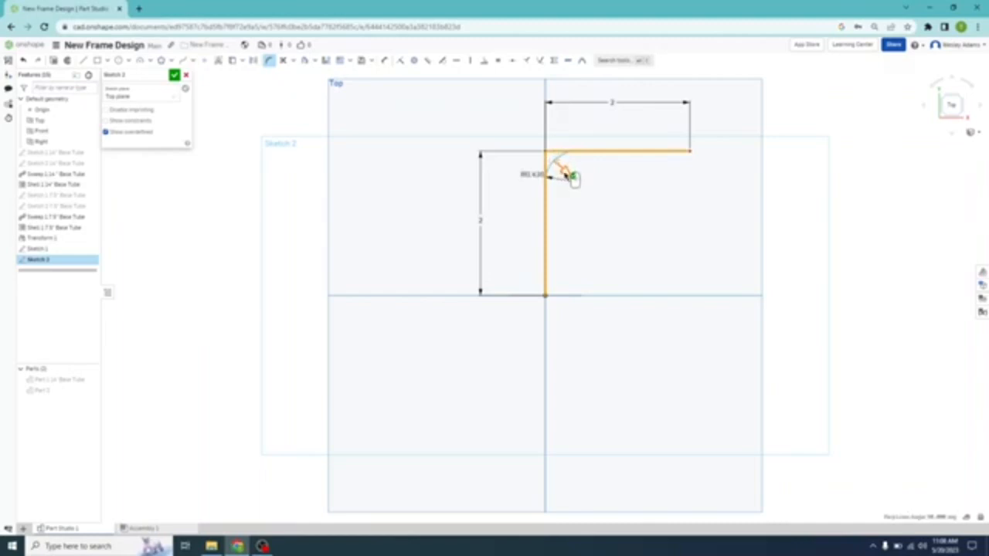
{"action": "left_click", "coordinate": [570, 178]}
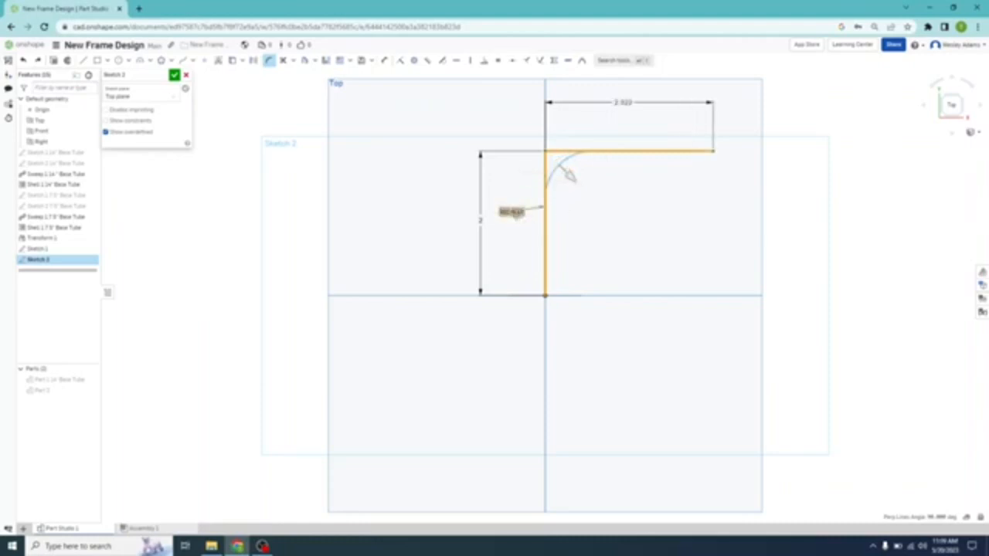
{"action": "double_click", "coordinate": [511, 212]}
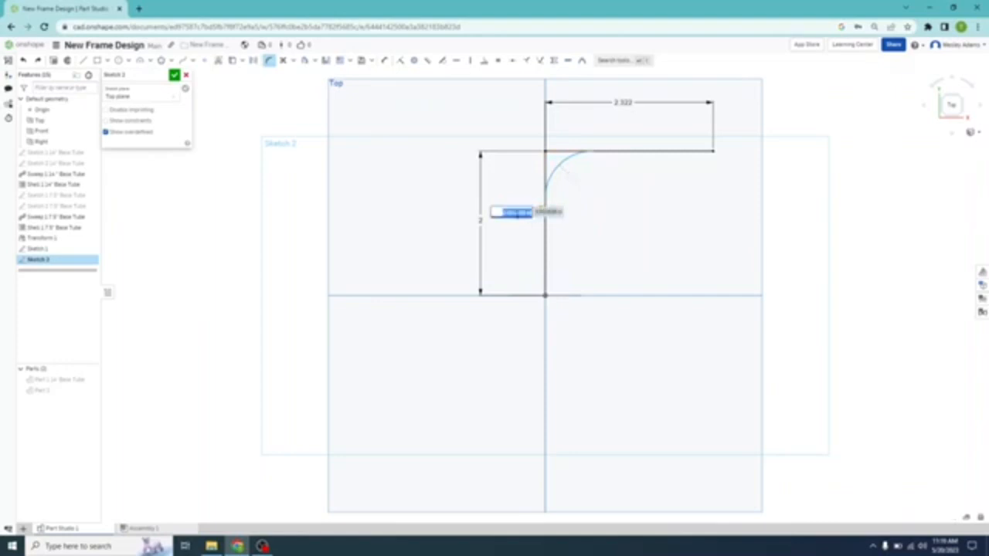
{"action": "key", "text": "BackSpace"}
{"action": "type", "text": "0.5"}
{"action": "key", "text": "Return"}
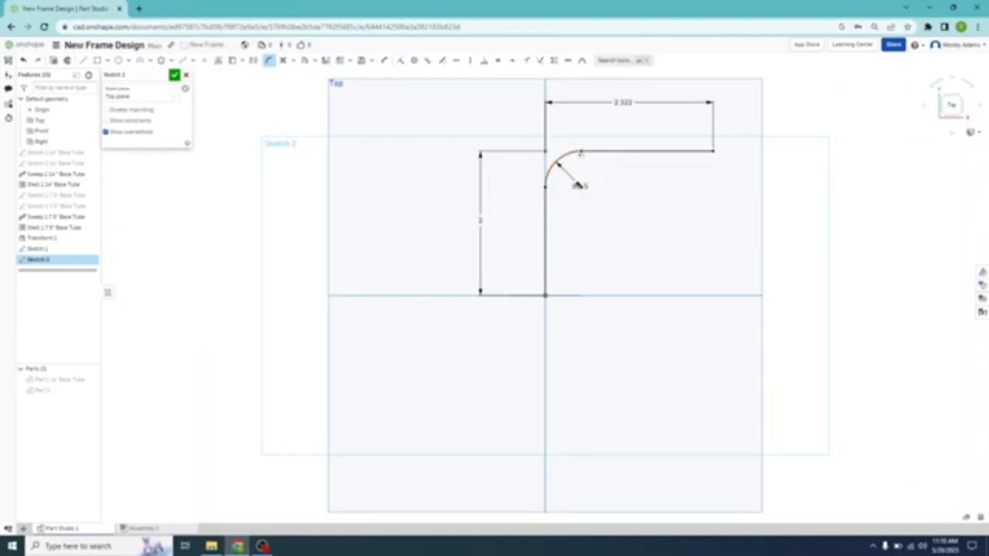
{"action": "left_click_drag", "start_coordinate": [579, 186], "coordinate": [583, 204]}
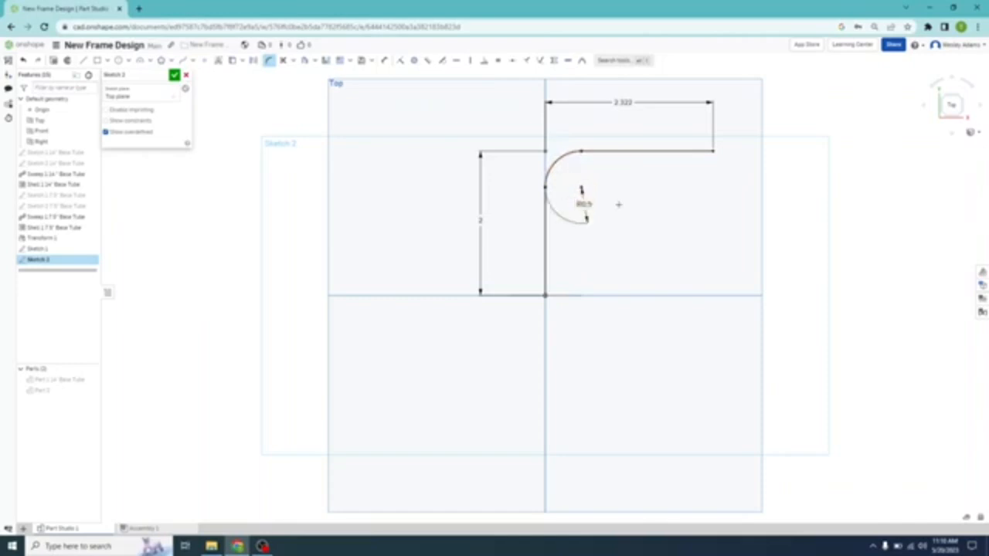
Try to dimension the filleted path's straight segments, and finish the path sketch.
{"action": "left_click", "coordinate": [384, 62]}
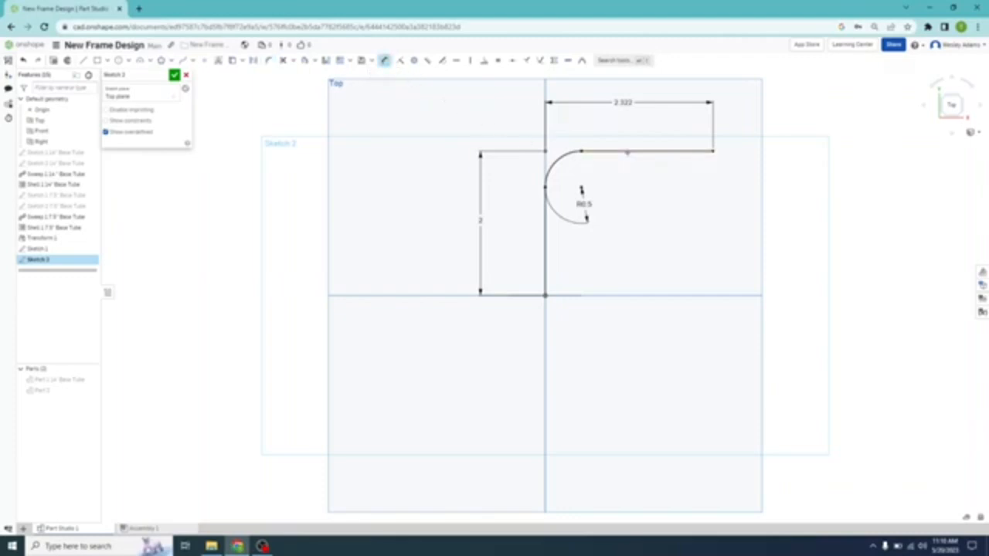
{"action": "left_click", "coordinate": [627, 152]}
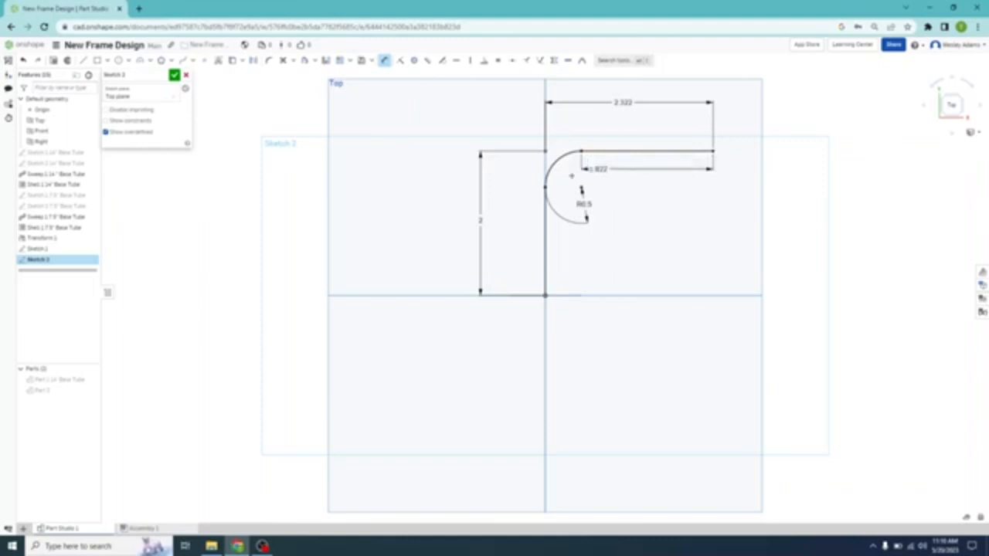
{"action": "left_click", "coordinate": [544, 223]}
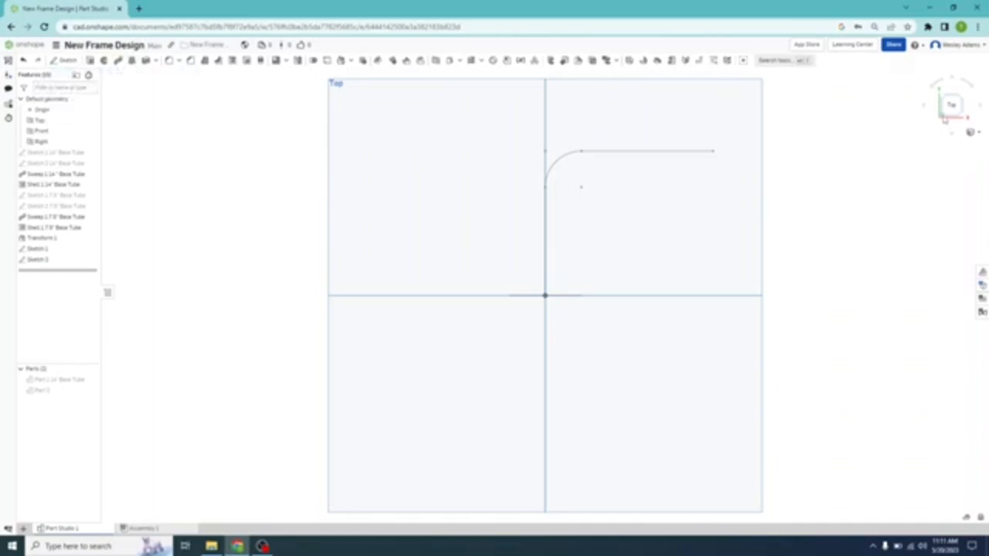
Sweep the circular profile along all three segments of the filleted path as a new solid.
{"action": "left_click", "coordinate": [942, 116]}
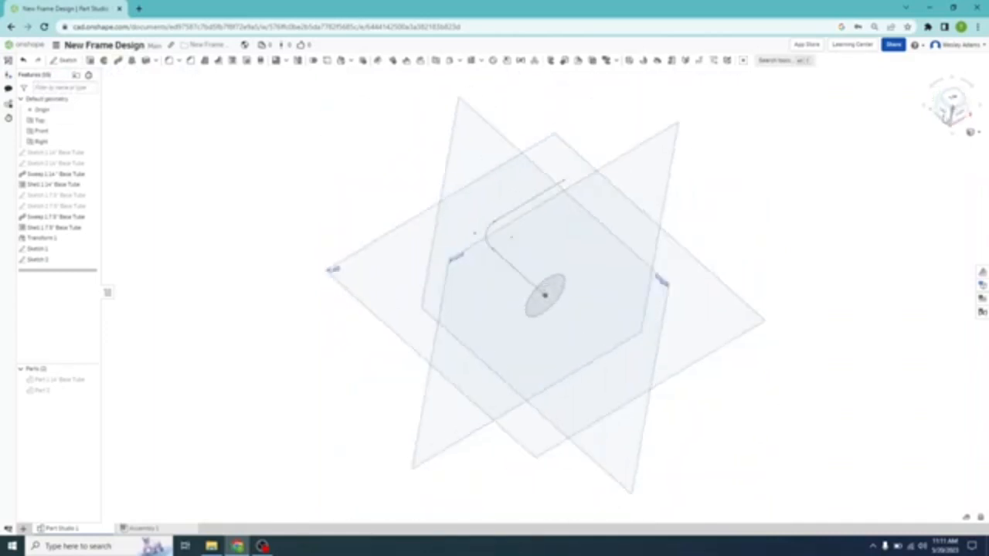
{"action": "left_click", "coordinate": [961, 109]}
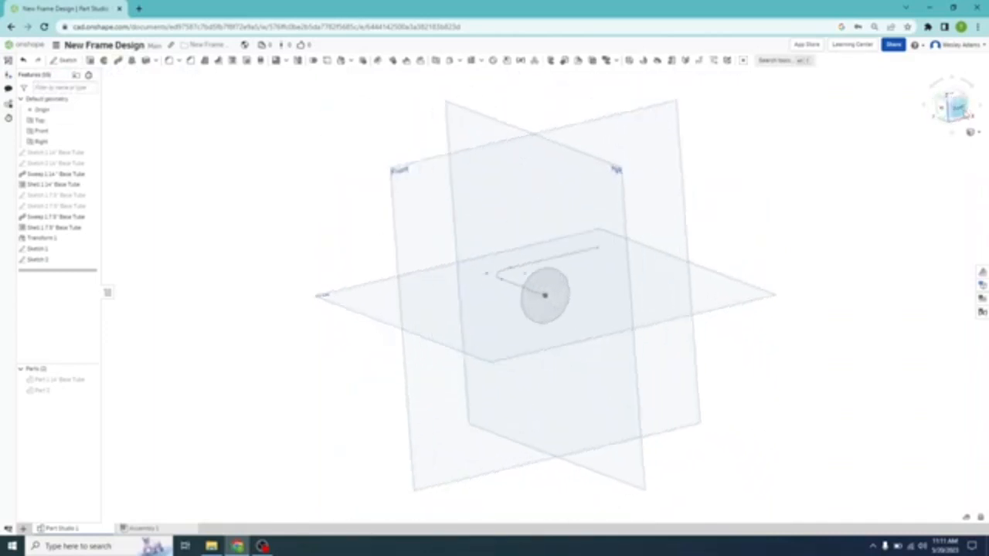
{"action": "left_click", "coordinate": [961, 97]}
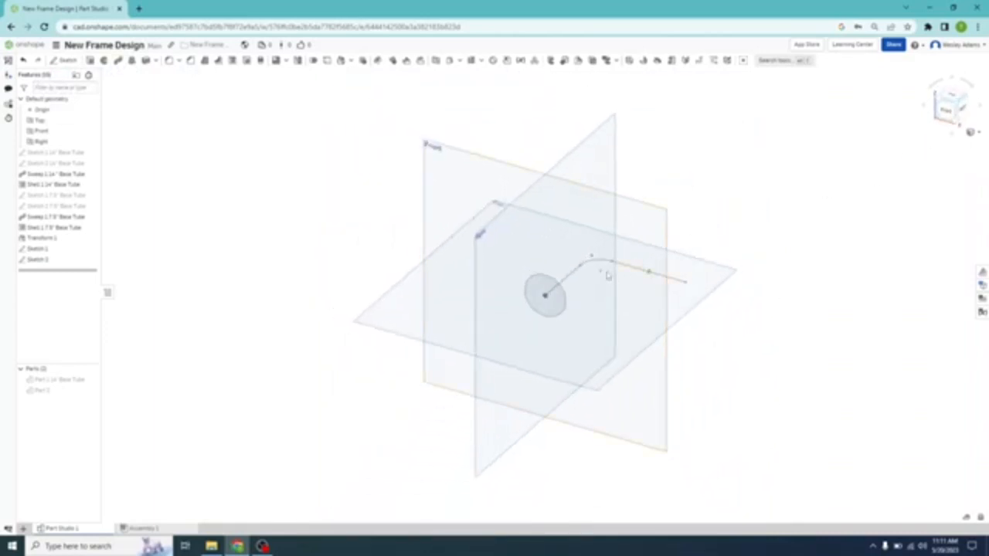
{"action": "left_click", "coordinate": [550, 282]}
{"action": "left_click", "coordinate": [118, 61]}
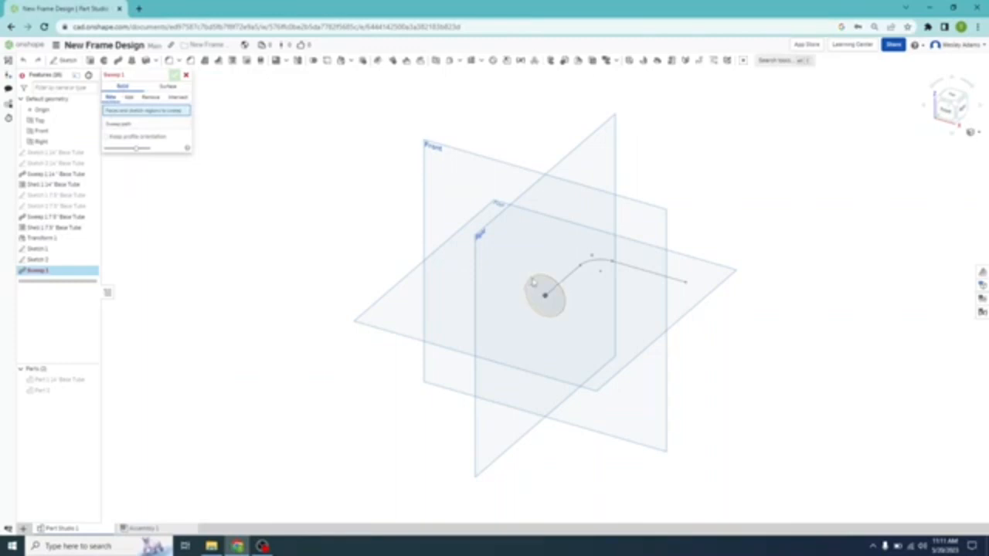
{"action": "left_click", "coordinate": [535, 282]}
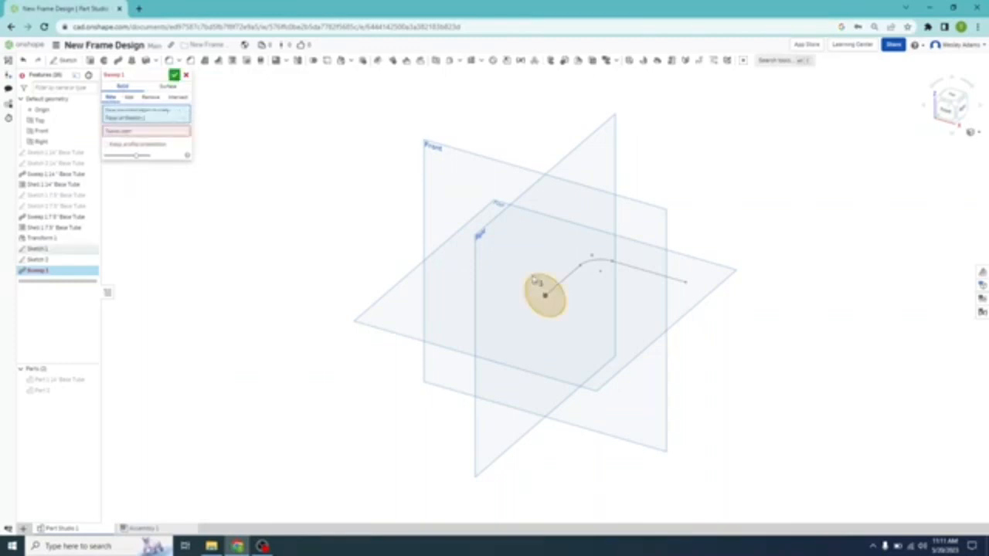
{"action": "left_click", "coordinate": [154, 136]}
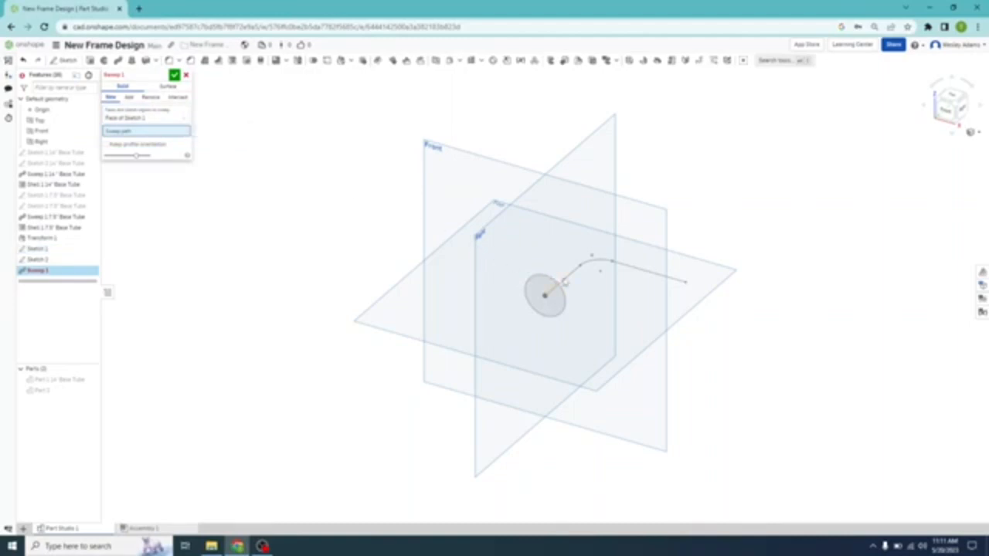
{"action": "left_click", "coordinate": [565, 283]}
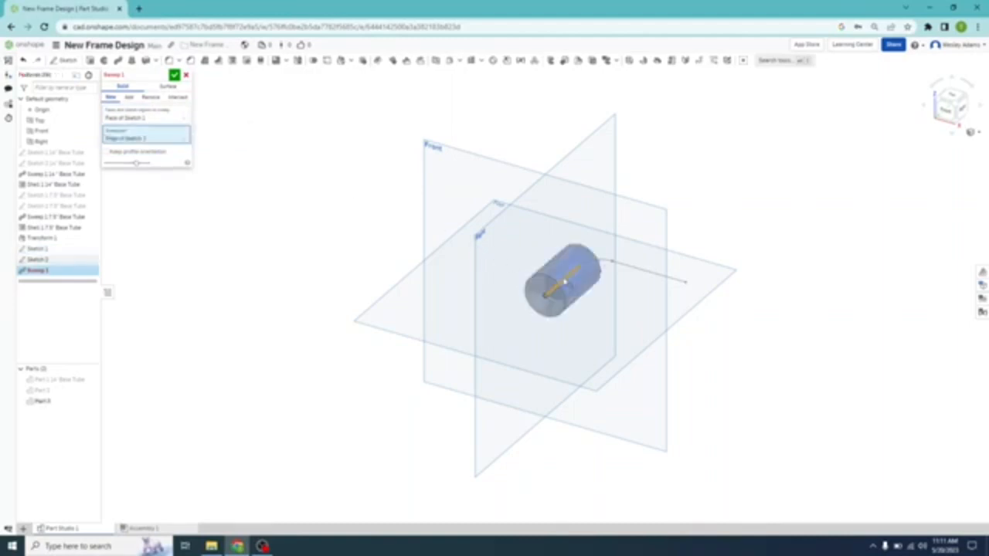
{"action": "left_click", "coordinate": [608, 263]}
{"action": "left_click", "coordinate": [643, 274]}
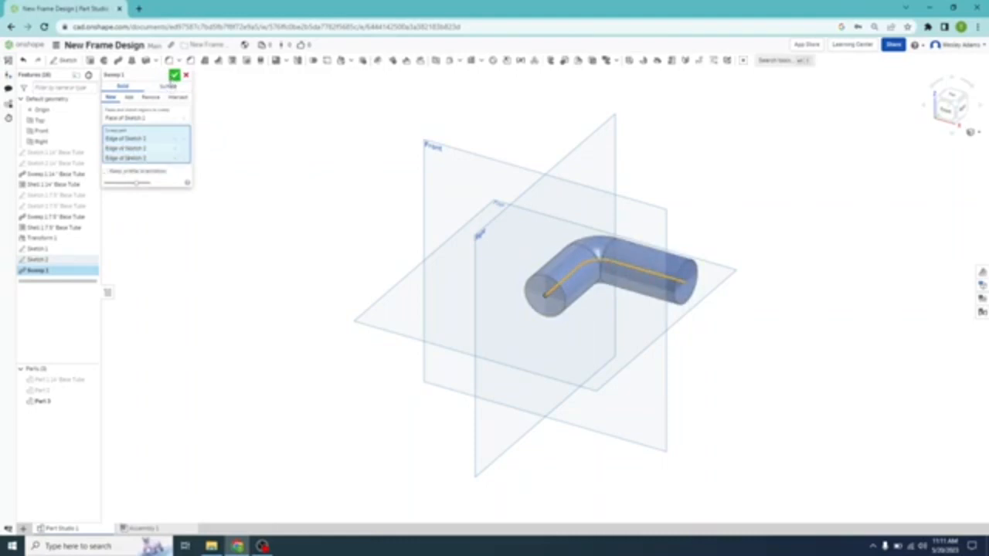
{"action": "left_click", "coordinate": [174, 77]}
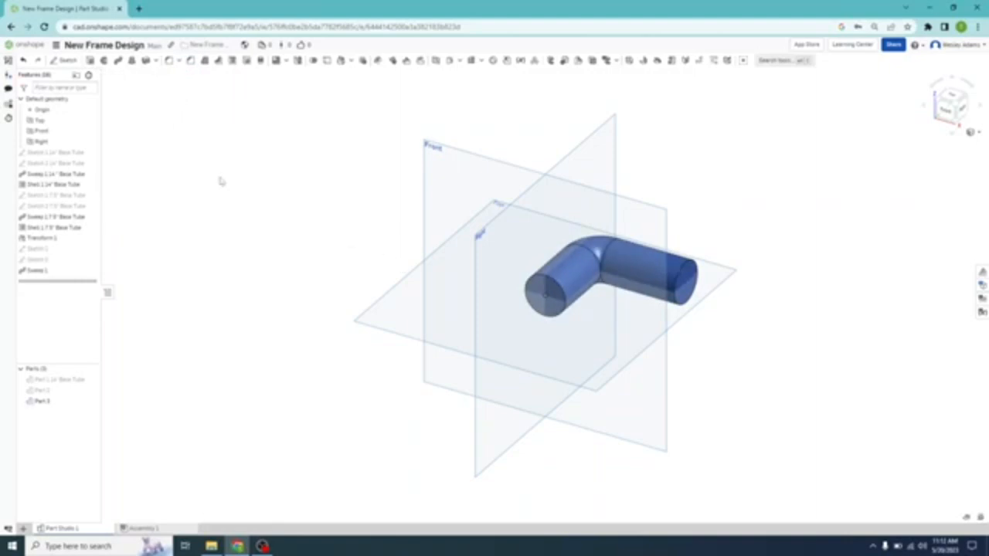
Shell the swept bent tube with both end faces removed, using a new wall thickness.
{"action": "left_click", "coordinate": [232, 60]}
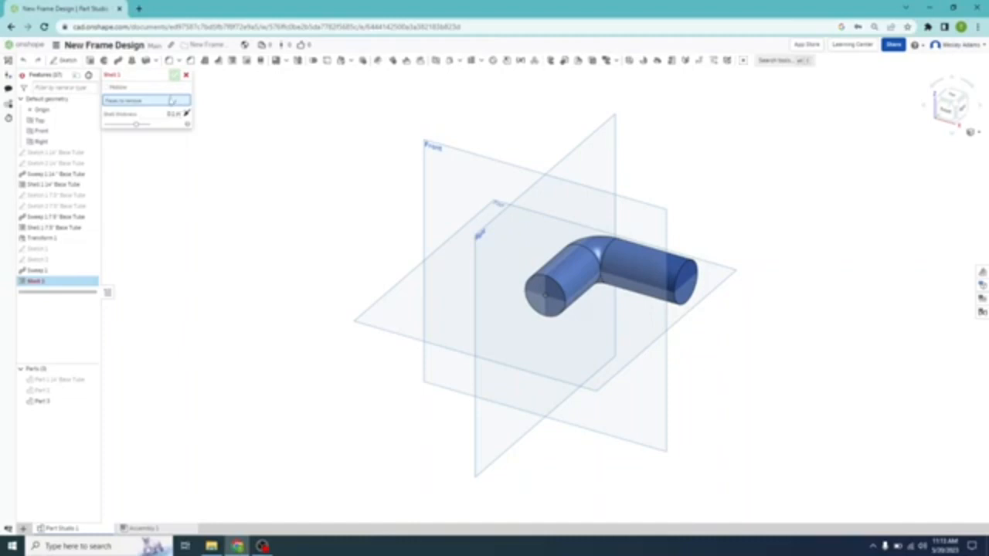
{"action": "left_click", "coordinate": [559, 292]}
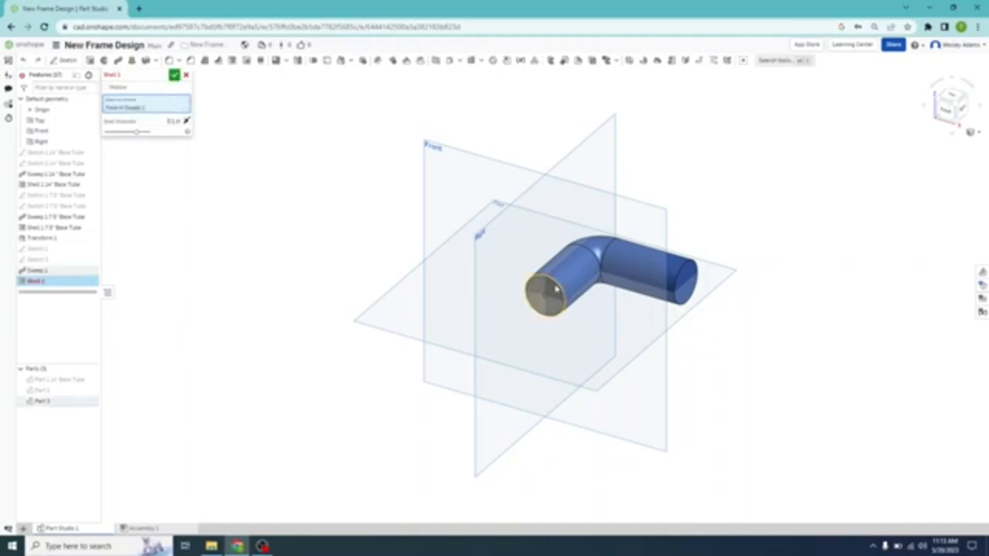
{"action": "left_click", "coordinate": [687, 266]}
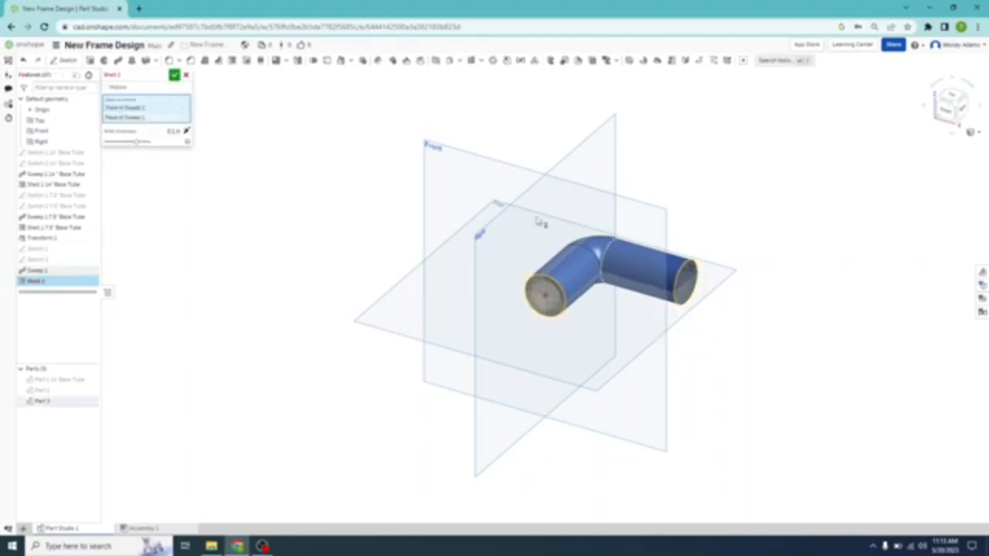
{"action": "left_click", "coordinate": [174, 131]}
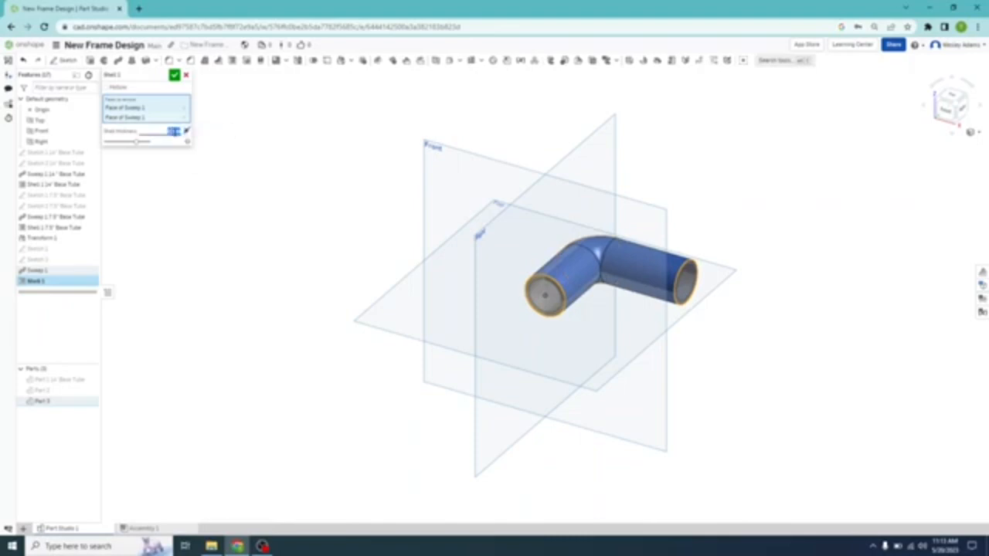
{"action": "key", "text": "BackSpace"}
{"action": "key", "text": "Return"}
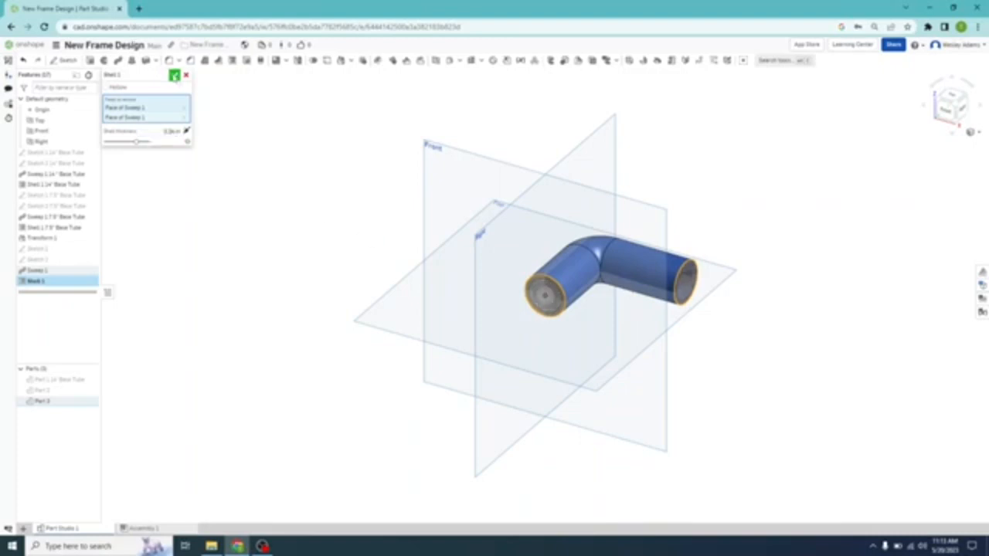
{"action": "left_click", "coordinate": [176, 76]}
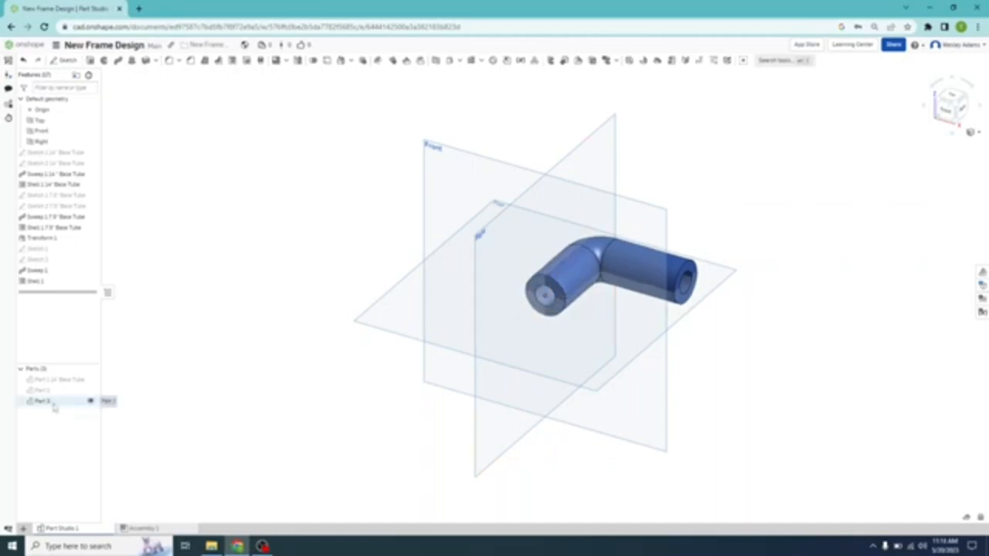
Hide the shelled bent tube and sketch a circle about 1.3 in in diameter, centred on the origin, on the Front plane.
{"action": "left_click", "coordinate": [91, 403]}
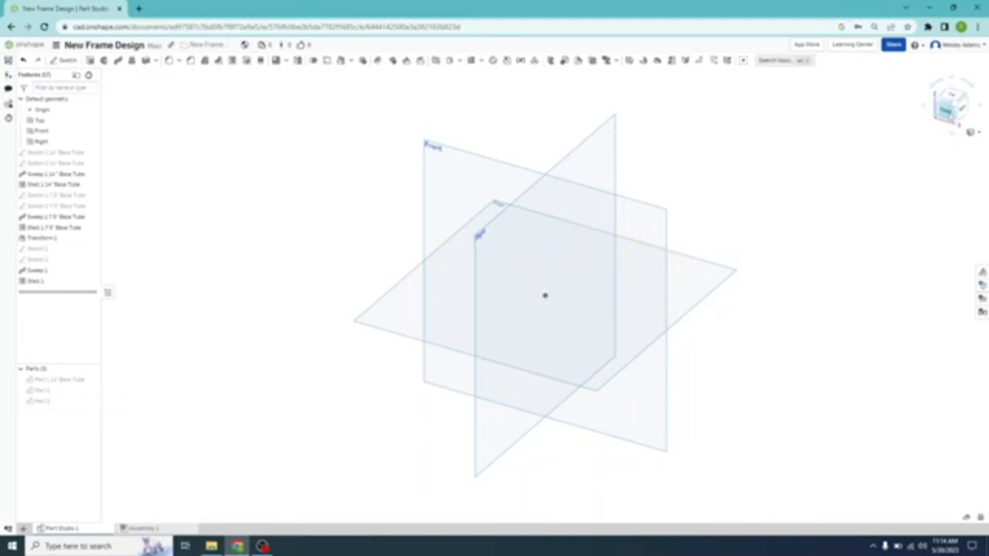
{"action": "left_click", "coordinate": [946, 112]}
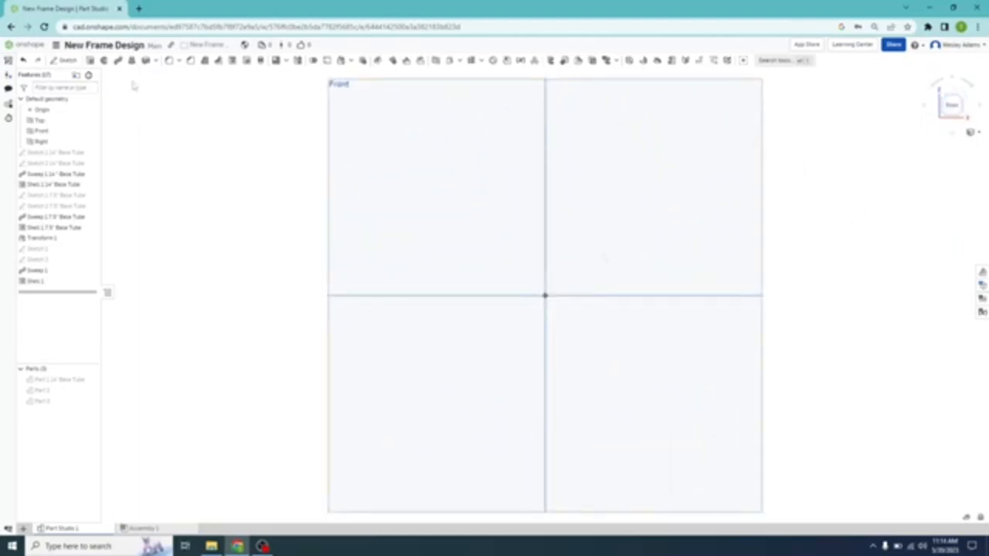
{"action": "left_click", "coordinate": [61, 61]}
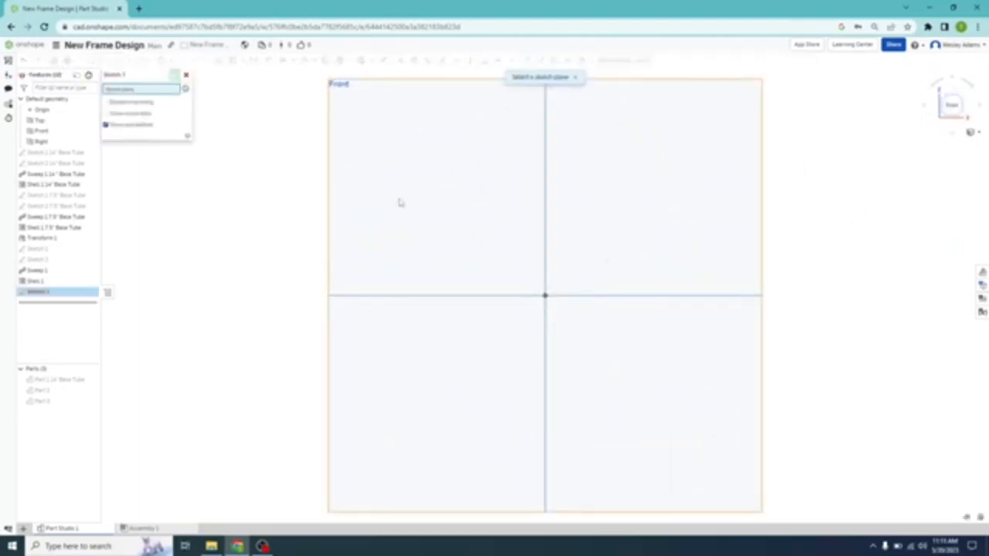
{"action": "left_click", "coordinate": [354, 83]}
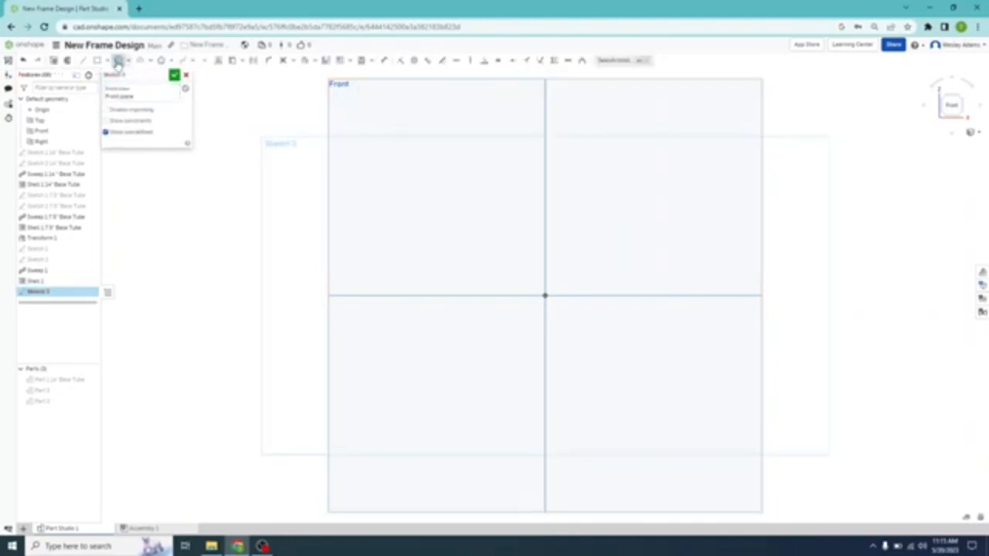
{"action": "left_click", "coordinate": [118, 61]}
{"action": "left_click", "coordinate": [547, 295]}
{"action": "left_click", "coordinate": [578, 327]}
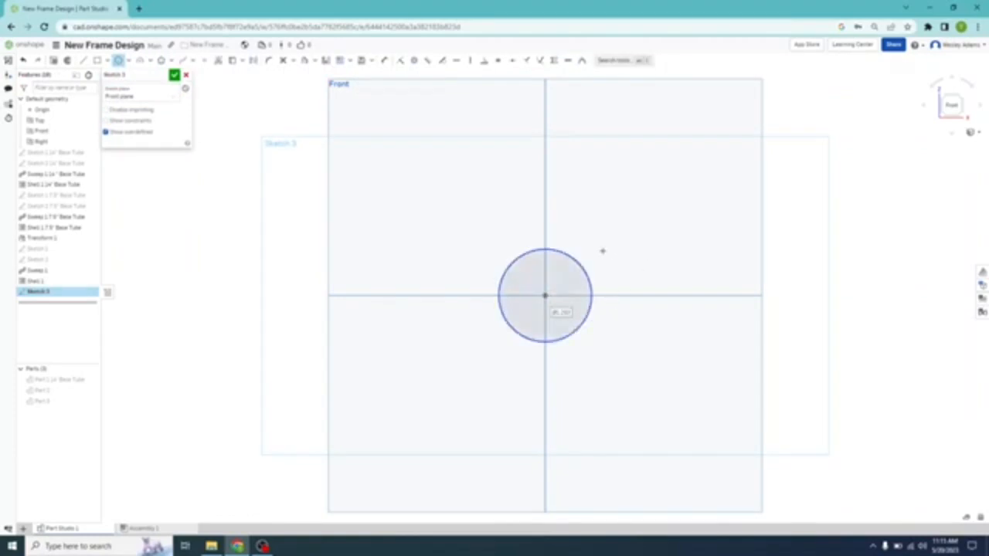
{"action": "key", "text": "Escape"}
Dimension the new Front-plane circle's diameter at 1 in and finish the sketch.
{"action": "left_click", "coordinate": [385, 62]}
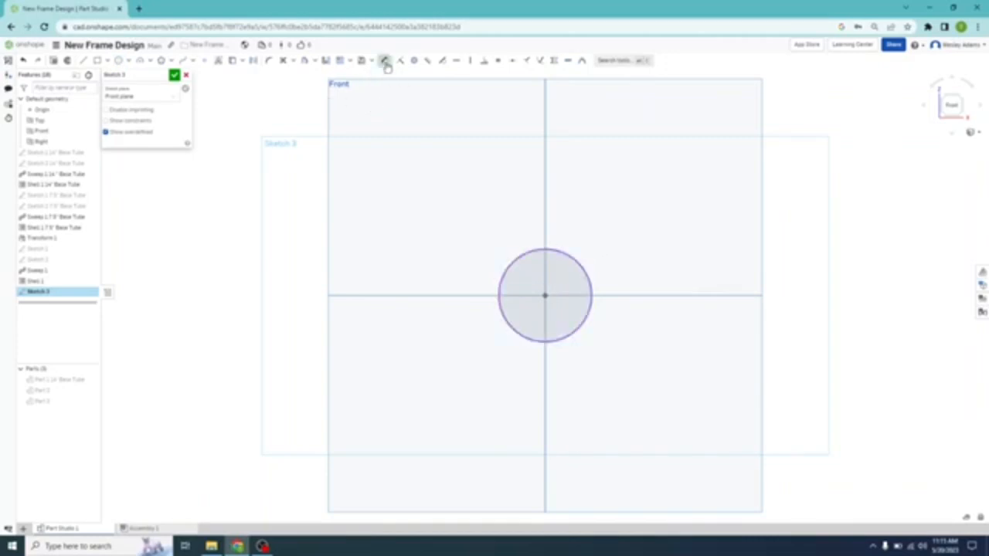
{"action": "left_click", "coordinate": [579, 262]}
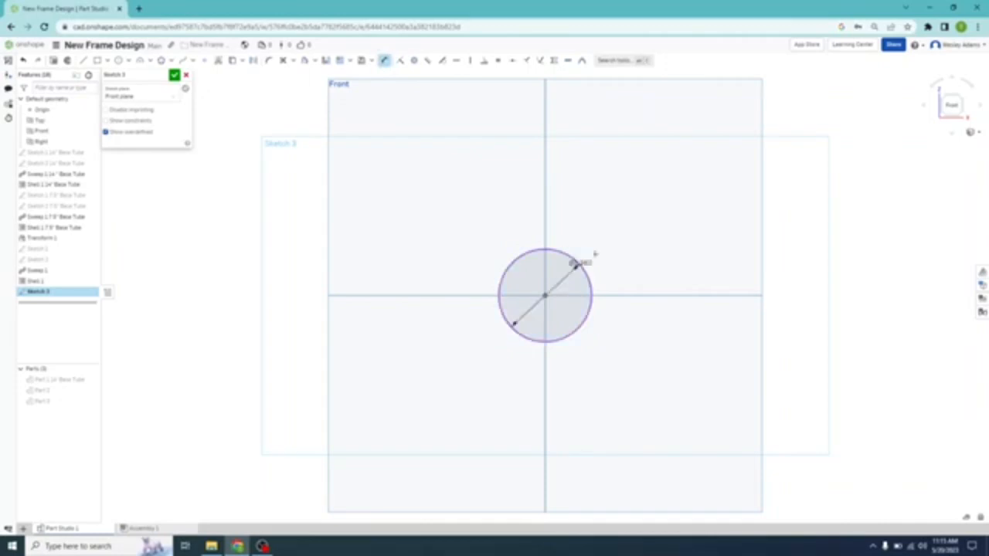
{"action": "left_click", "coordinate": [642, 200]}
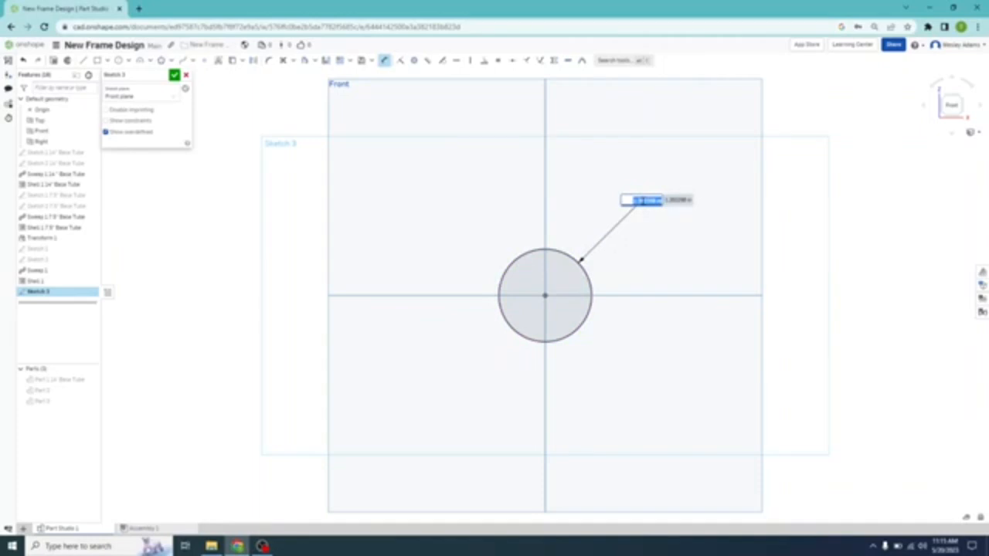
{"action": "key", "text": "BackSpace"}
{"action": "type", "text": "1"}
{"action": "key", "text": "Return"}
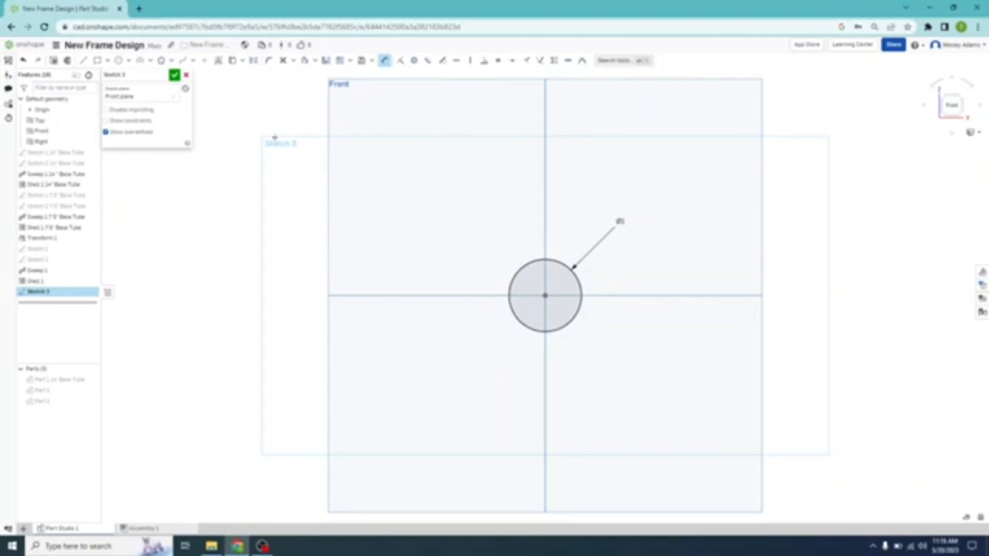
{"action": "left_click", "coordinate": [176, 76]}
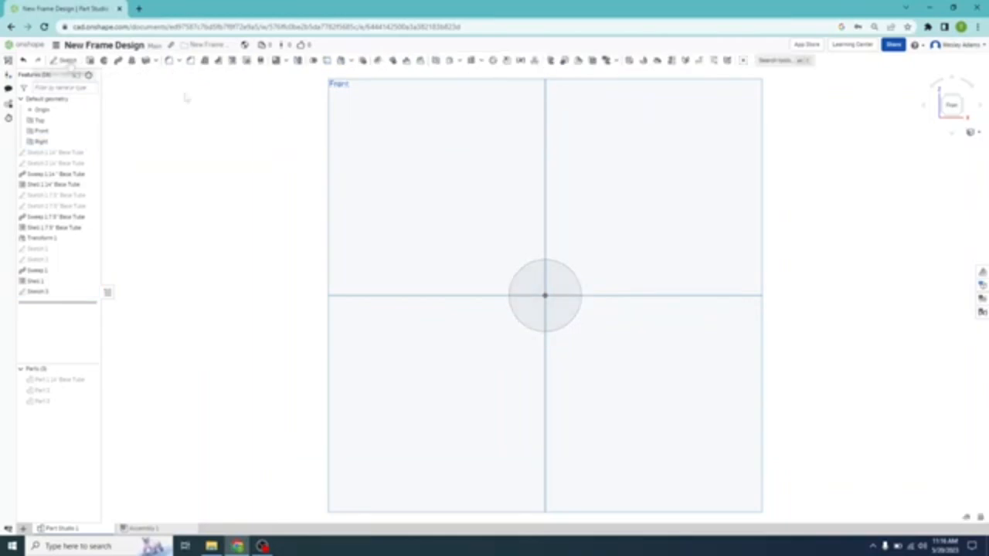
Sketch a straight vertical line about 1.9 in long up from the origin on the Top plane.
{"action": "left_click", "coordinate": [68, 64]}
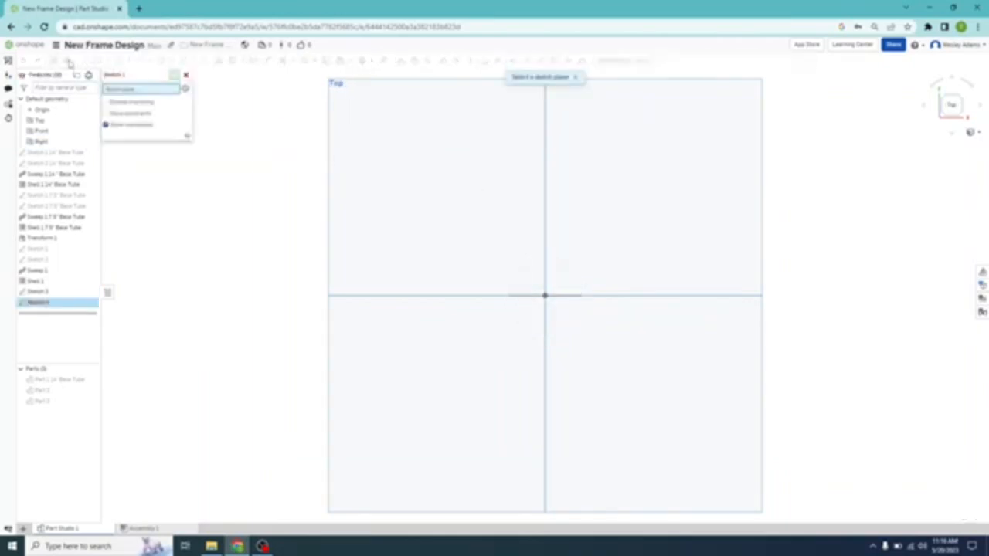
{"action": "left_click", "coordinate": [363, 84]}
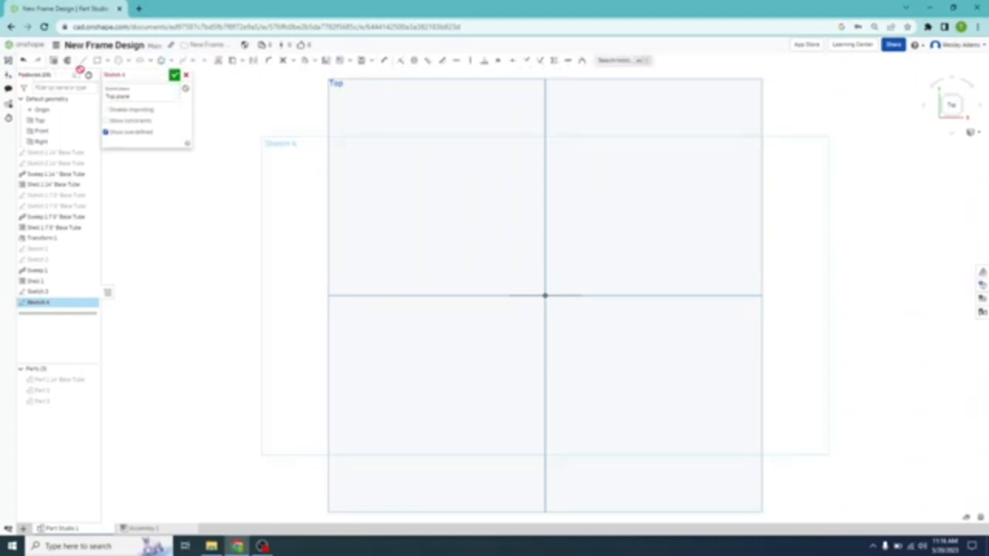
{"action": "left_click", "coordinate": [83, 60]}
{"action": "left_click", "coordinate": [545, 295]}
{"action": "left_click", "coordinate": [544, 160]}
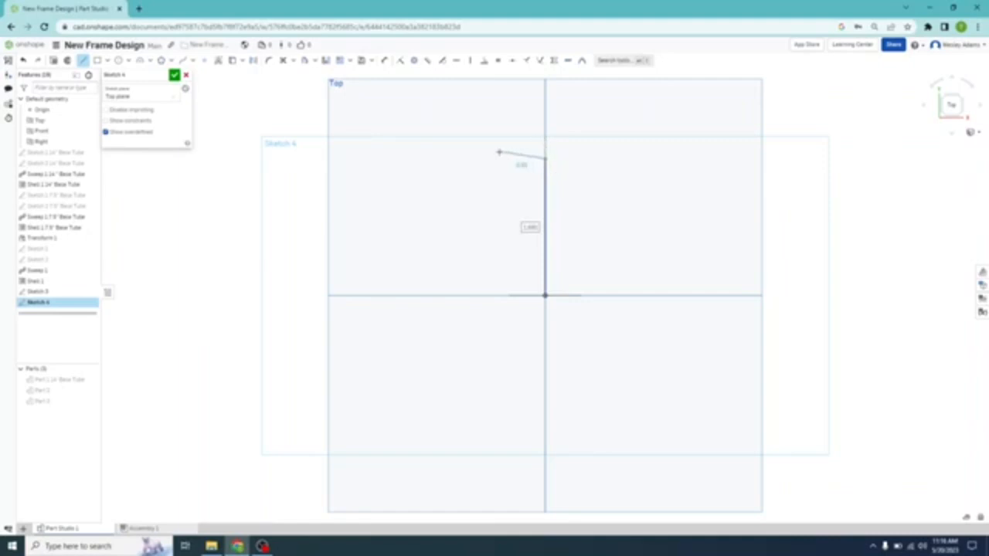
{"action": "key", "text": "Escape"}
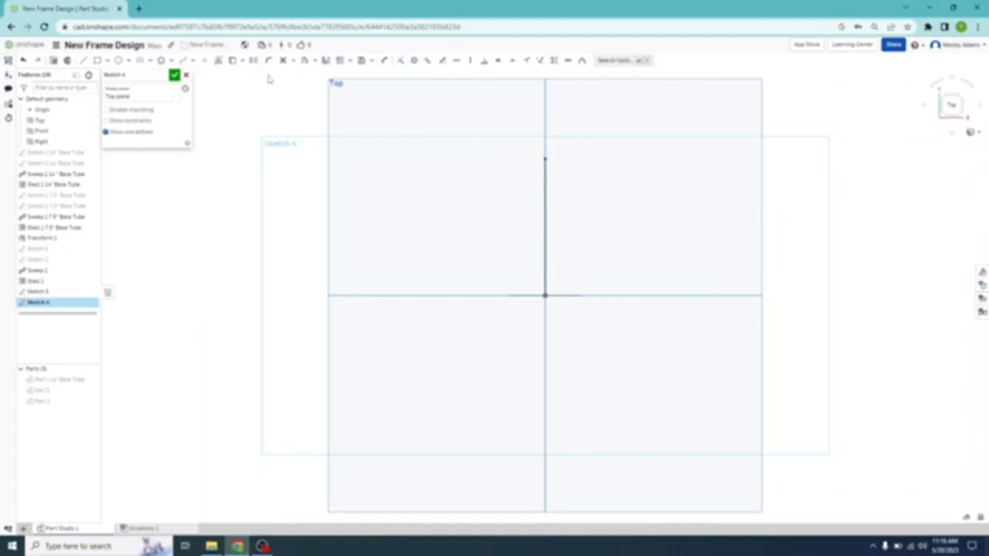
Dimension the Top-plane line's length at 2.5 in and finish the sketch.
{"action": "left_click", "coordinate": [387, 63]}
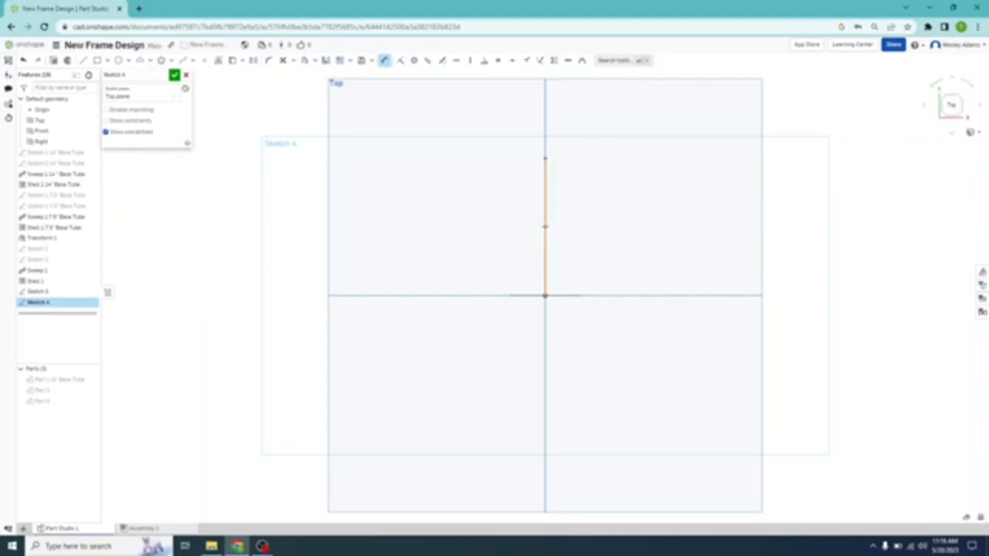
{"action": "left_click", "coordinate": [545, 226]}
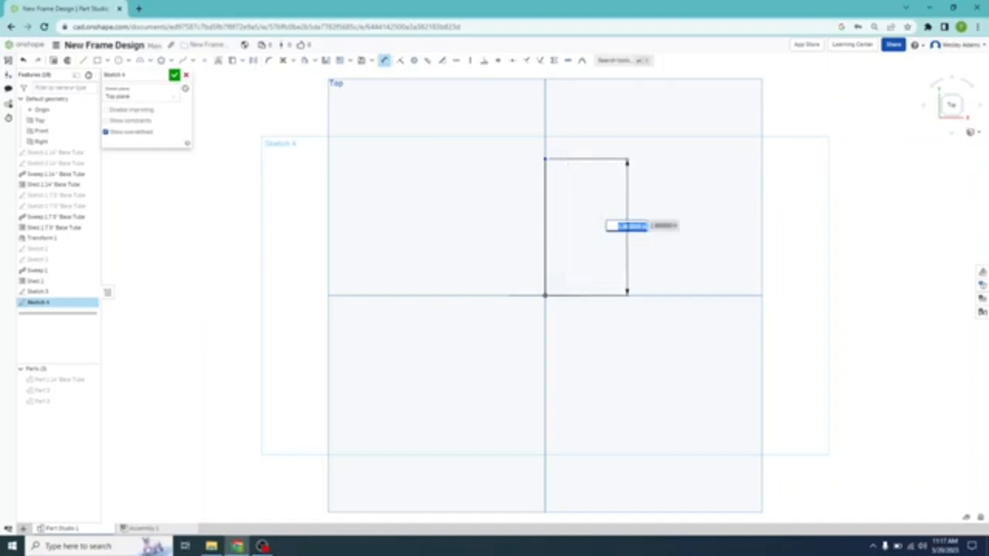
{"action": "key", "text": "BackSpace"}
{"action": "type", "text": "2.5"}
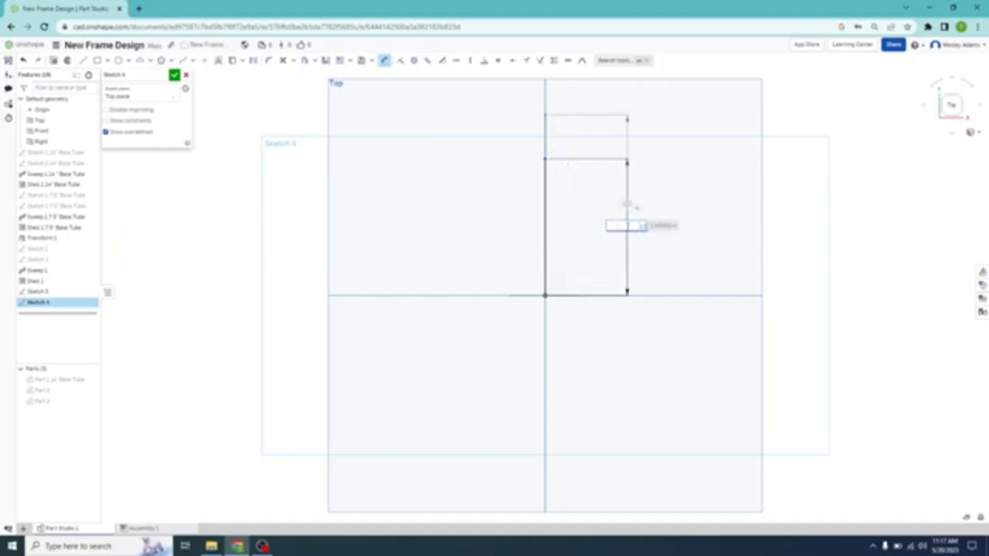
{"action": "key", "text": "Return"}
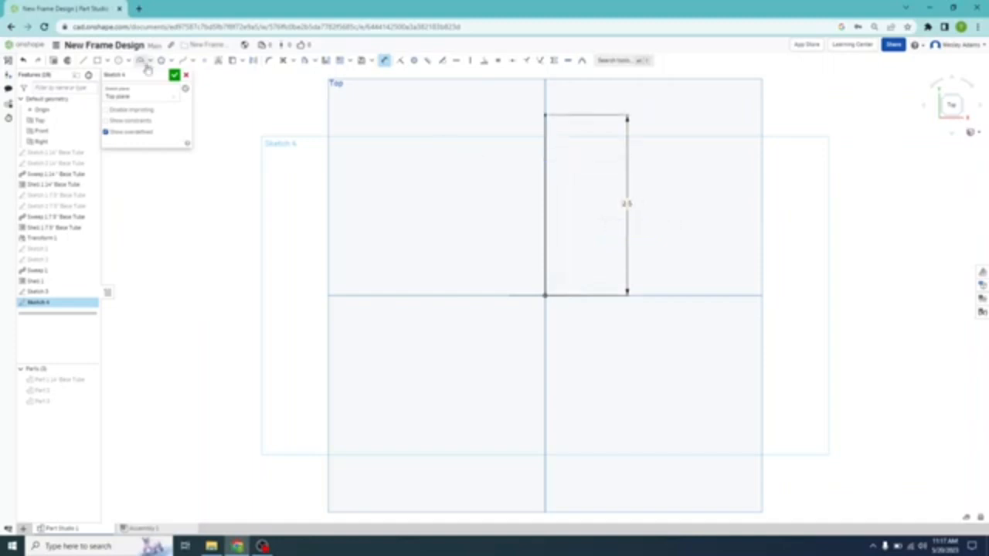
{"action": "left_click", "coordinate": [176, 76]}
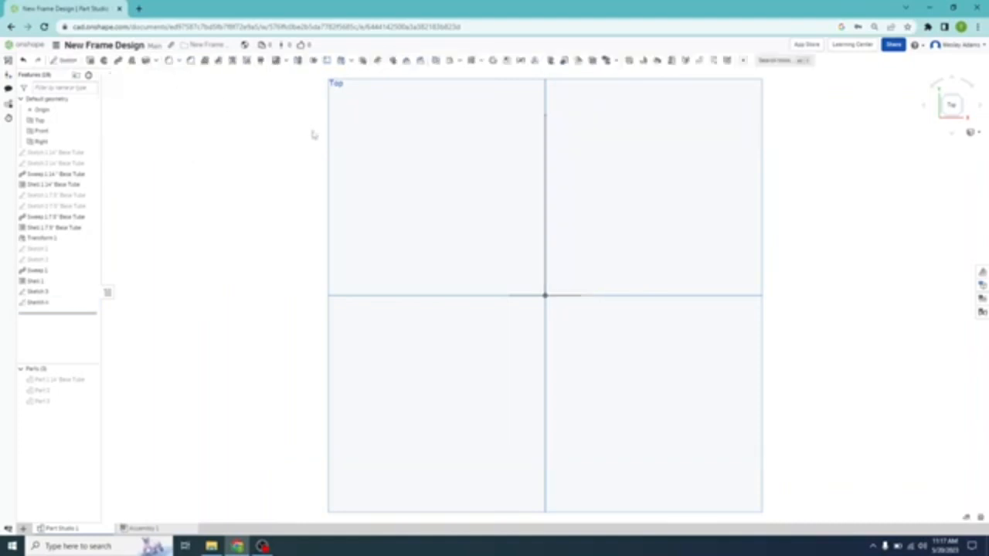
Sweep the Front-plane circle along the straight Top-plane line as a new solid.
{"action": "left_click", "coordinate": [942, 117]}
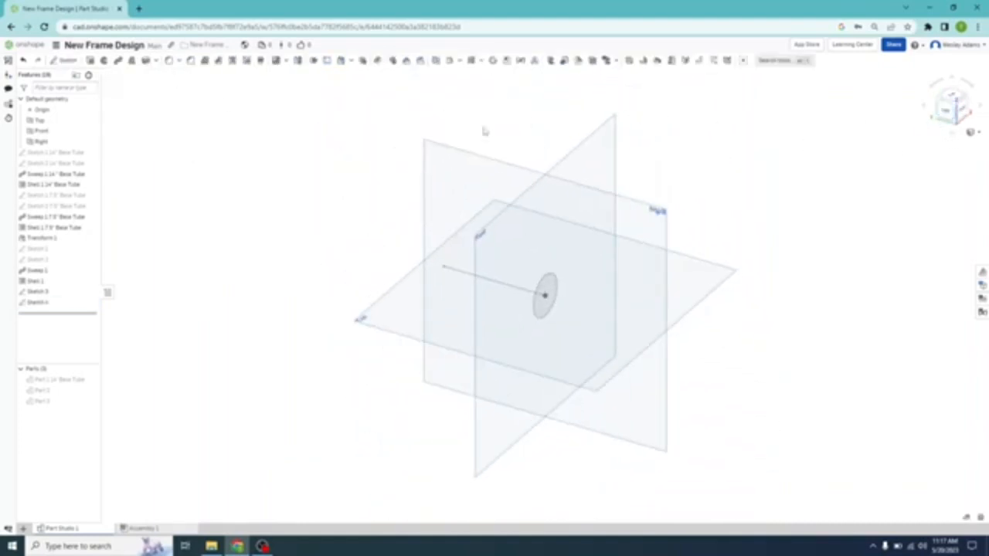
{"action": "left_click", "coordinate": [118, 63]}
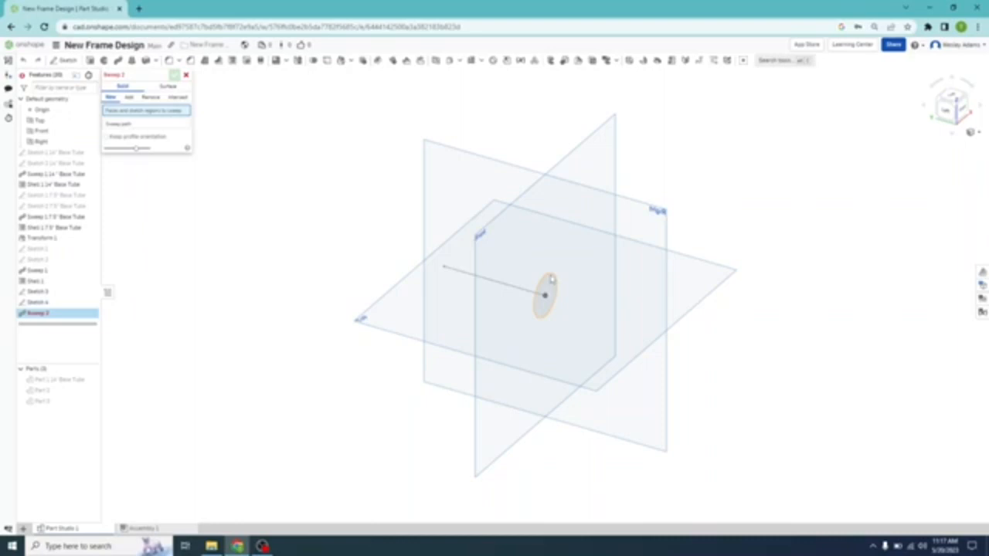
{"action": "left_click", "coordinate": [551, 280]}
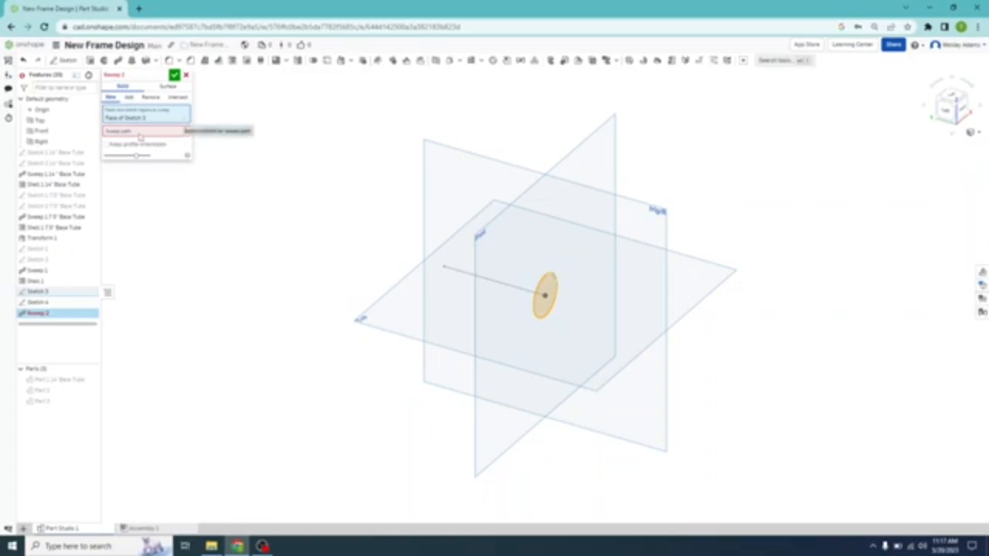
{"action": "left_click", "coordinate": [140, 133]}
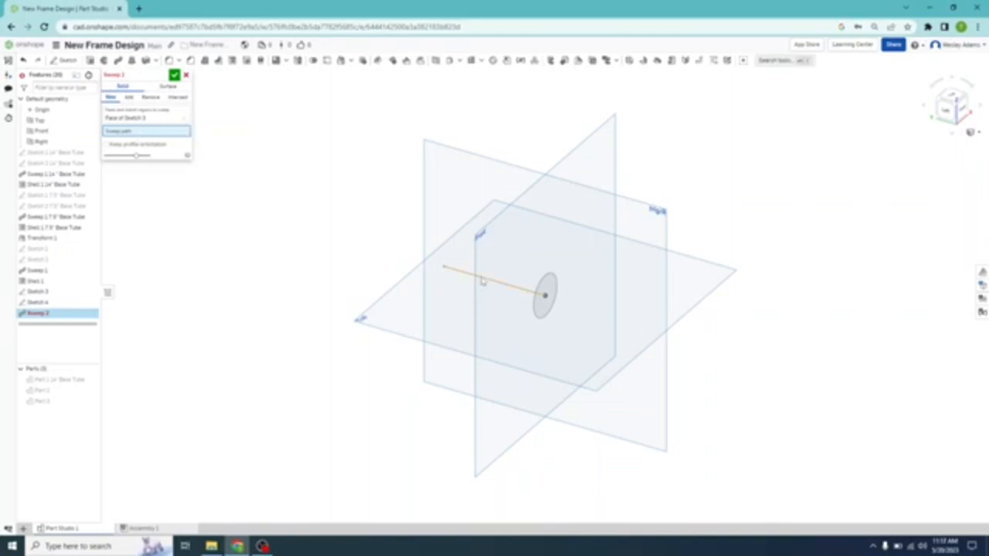
{"action": "left_click", "coordinate": [482, 281]}
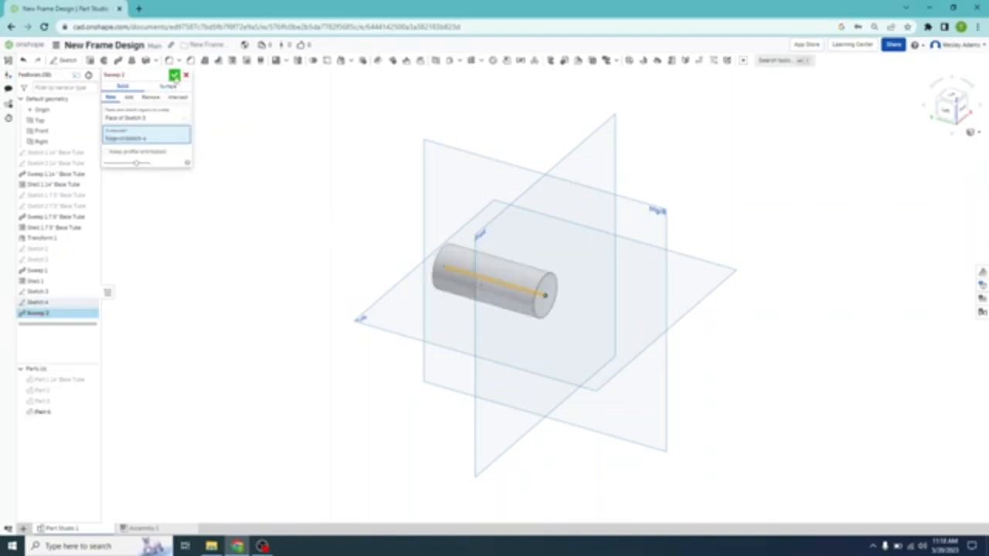
{"action": "left_click", "coordinate": [175, 75]}
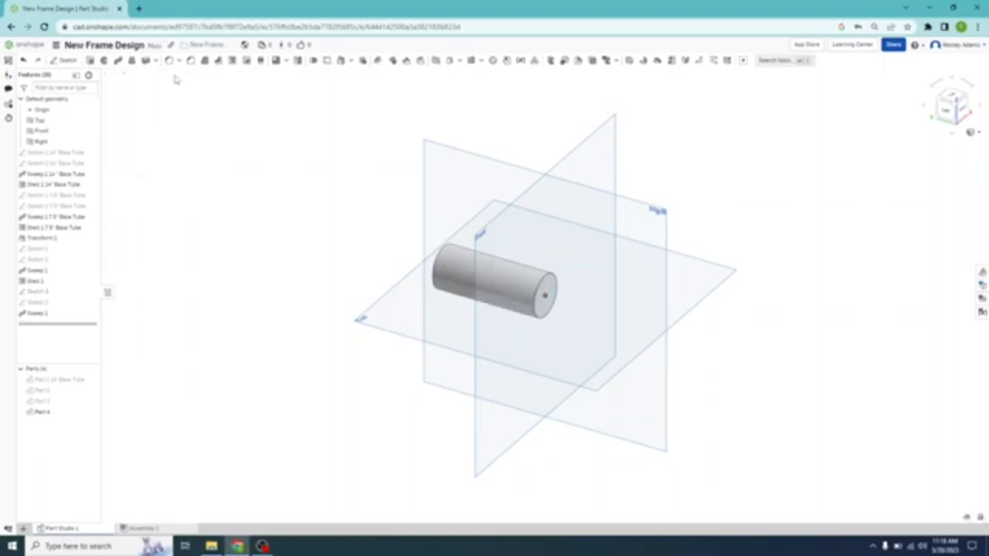
Shell the short straight tube with both end faces removed, using a thicker wall.
{"action": "left_click", "coordinate": [231, 61]}
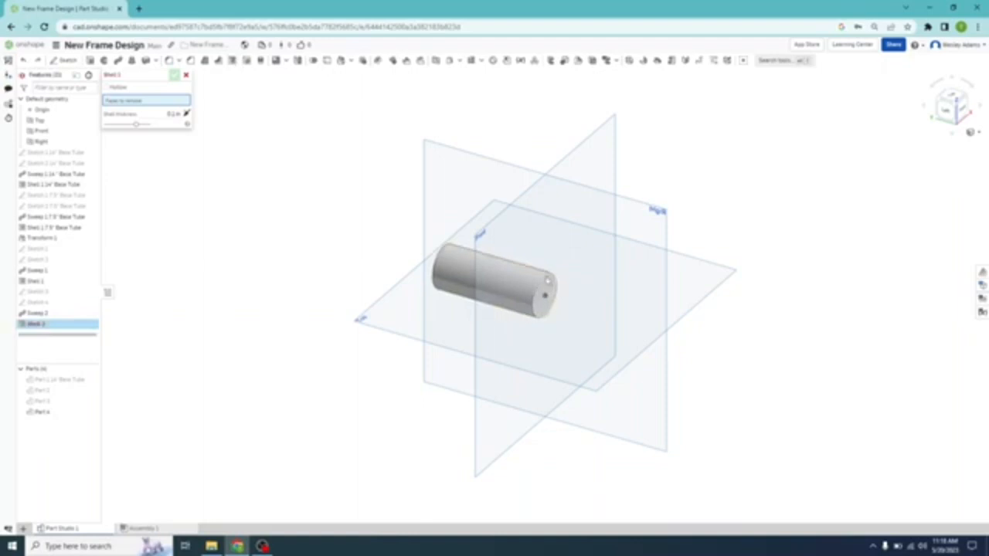
{"action": "left_click", "coordinate": [547, 282]}
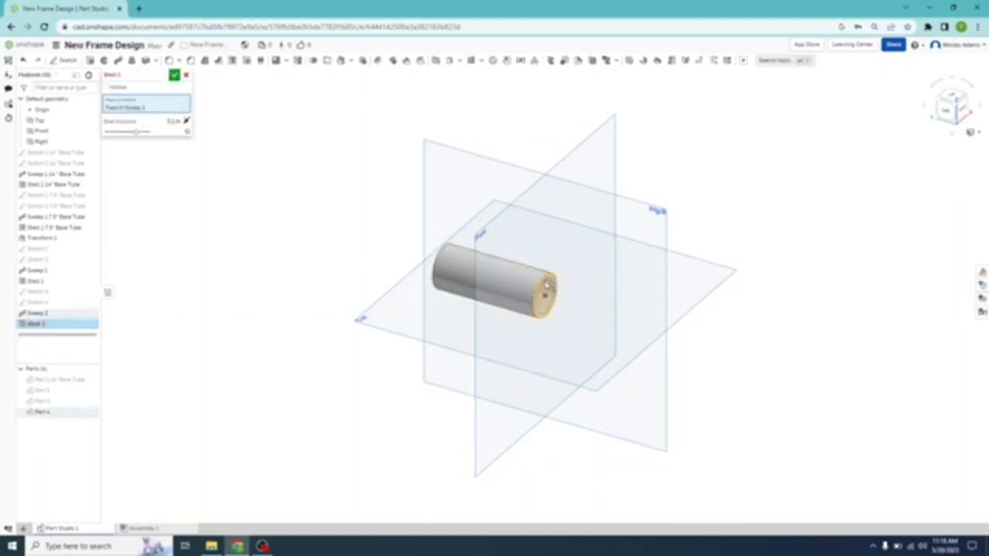
{"action": "left_click", "coordinate": [947, 108]}
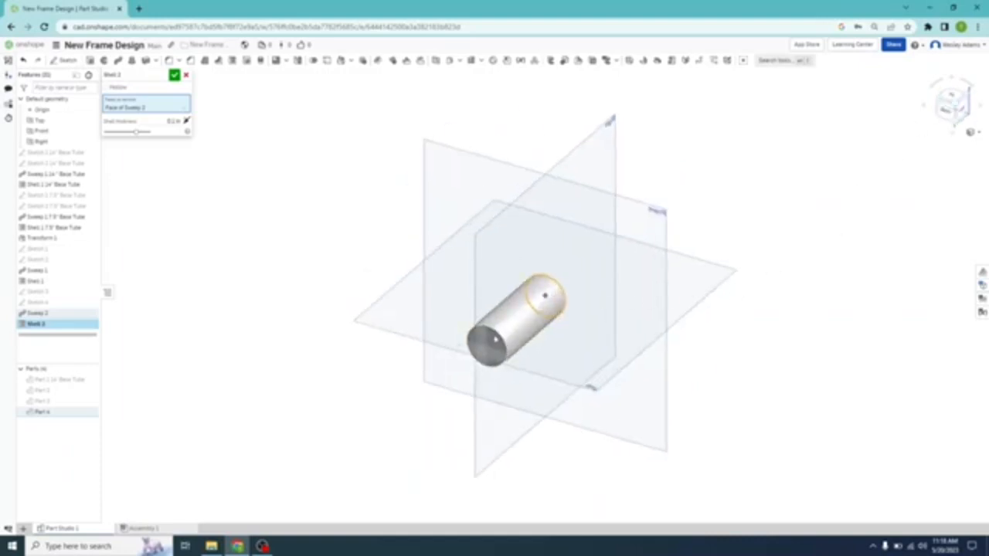
{"action": "left_click", "coordinate": [495, 340]}
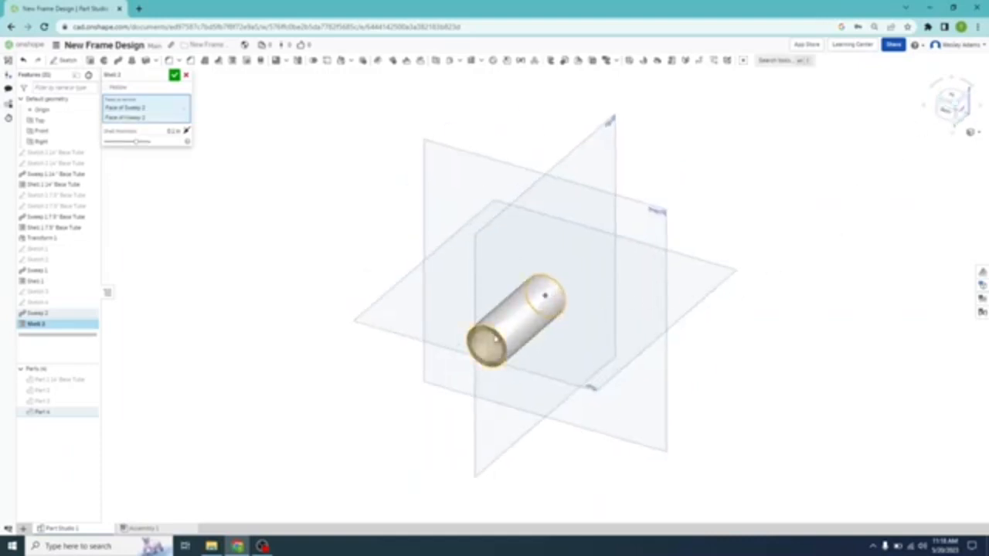
{"action": "left_click", "coordinate": [175, 132]}
{"action": "left_click", "coordinate": [176, 132]}
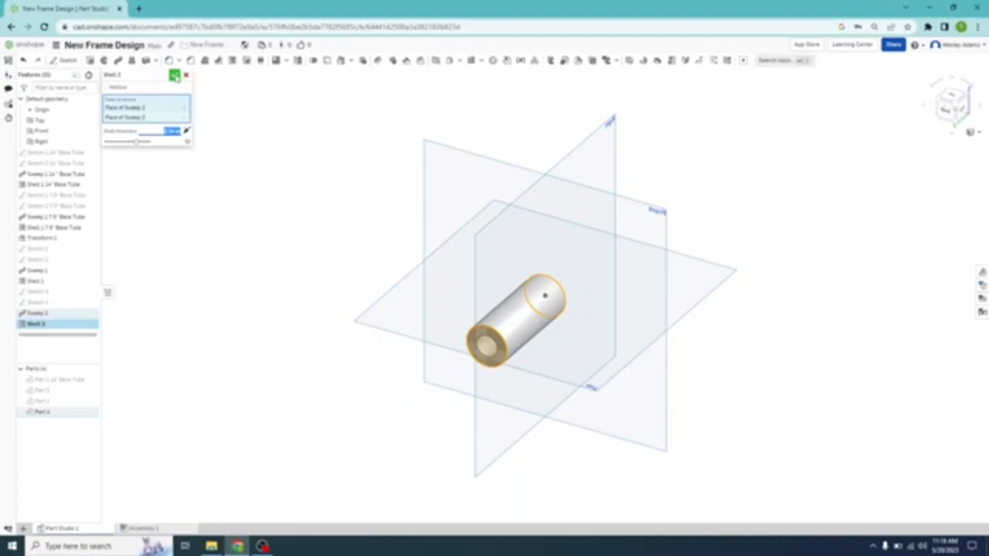
{"action": "left_click", "coordinate": [175, 75]}
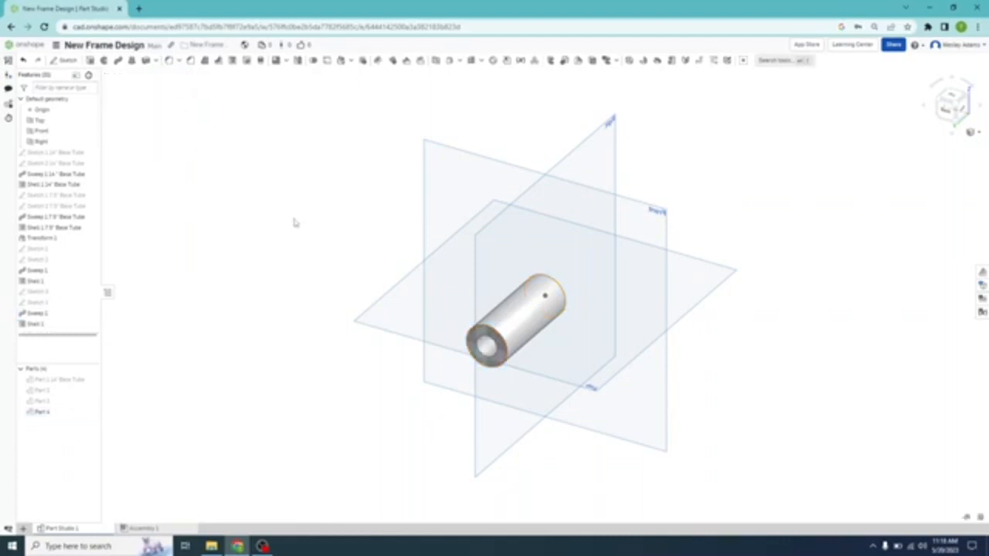
Show the hidden bent tube, Part 3, together with the short straight tube.
{"action": "right_click_drag", "start_coordinate": [294, 221], "coordinate": [255, 252]}
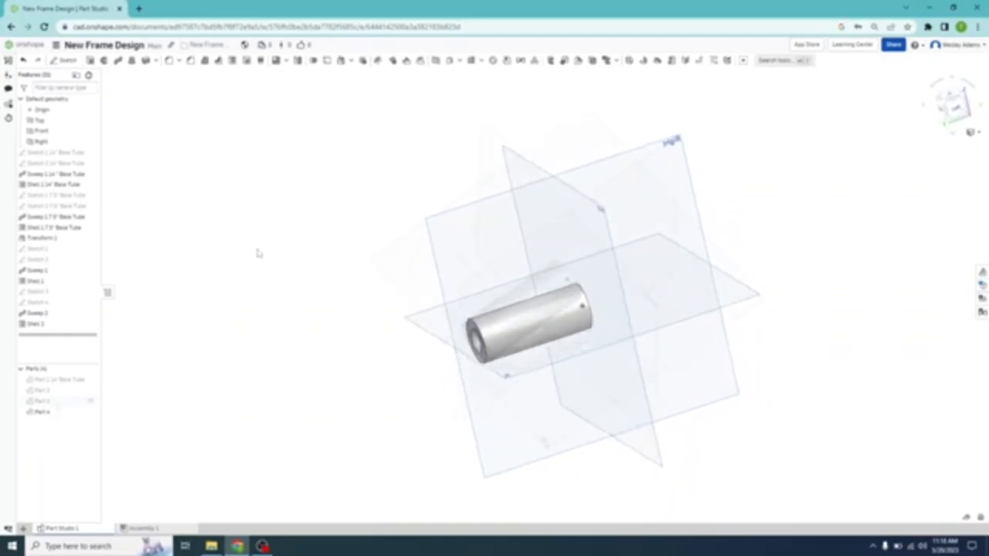
{"action": "left_click", "coordinate": [90, 402]}
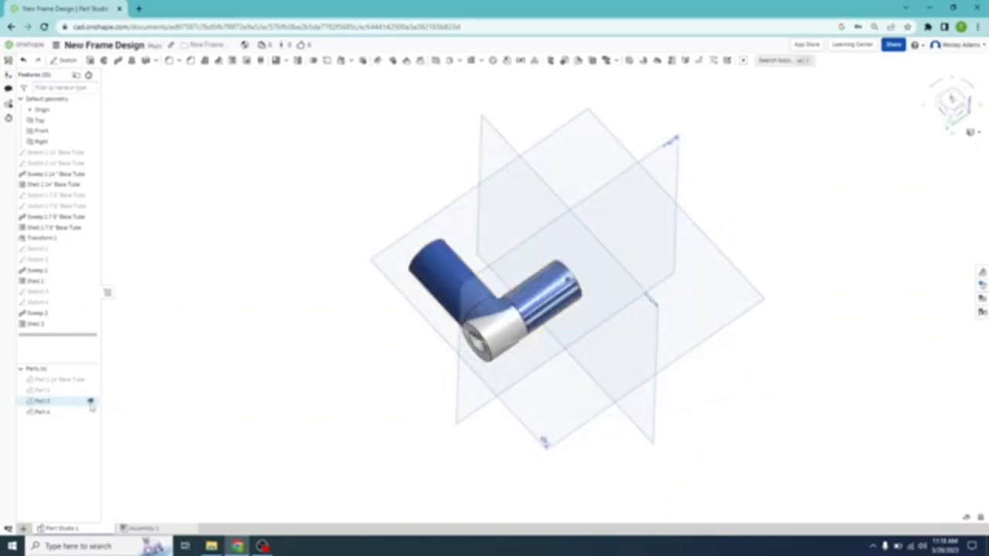
{"action": "right_click_drag", "start_coordinate": [320, 415], "coordinate": [286, 398]}
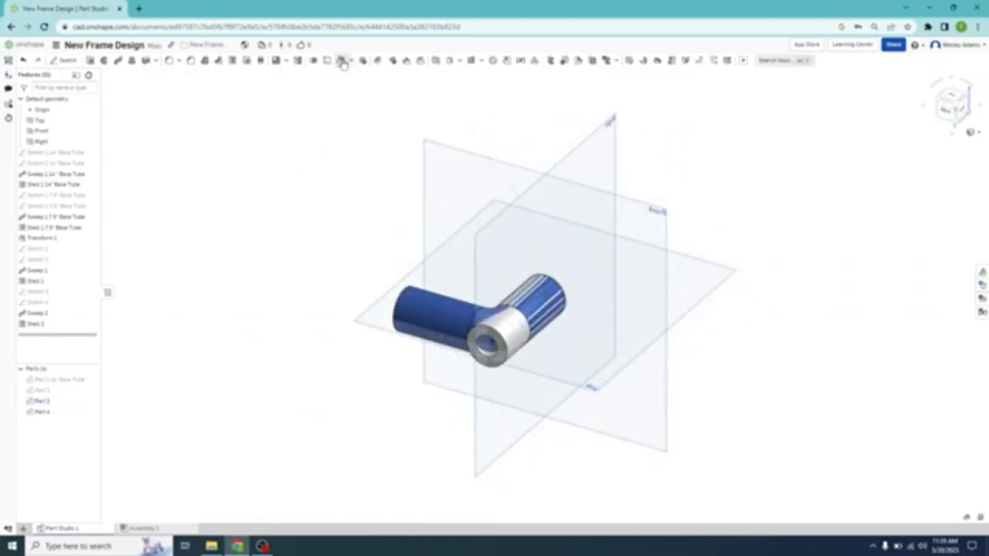
Set up a Rotate transform of the short straight tube about a mate connector on its open end, with a 40 deg angle.
{"action": "left_click", "coordinate": [341, 60]}
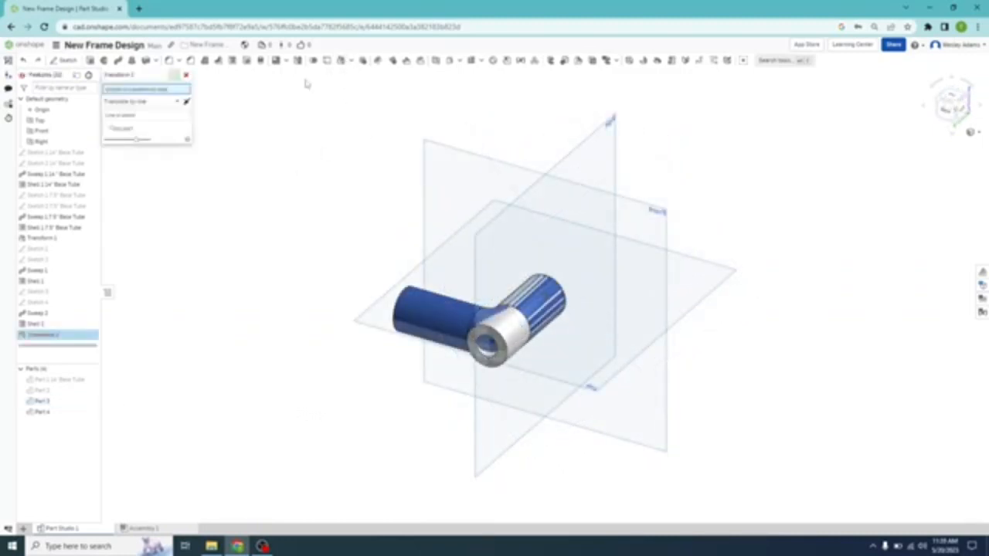
{"action": "left_click", "coordinate": [178, 101]}
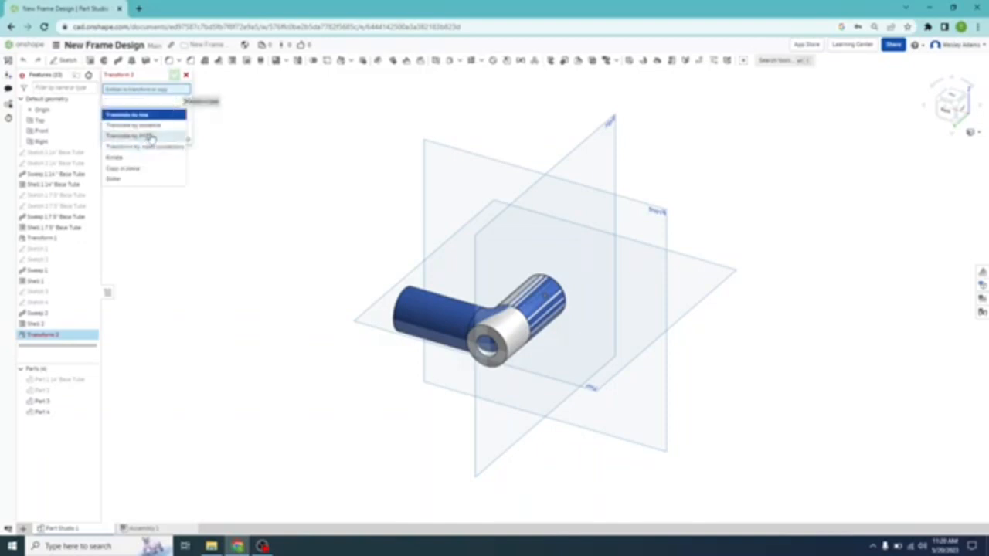
{"action": "left_click", "coordinate": [140, 157]}
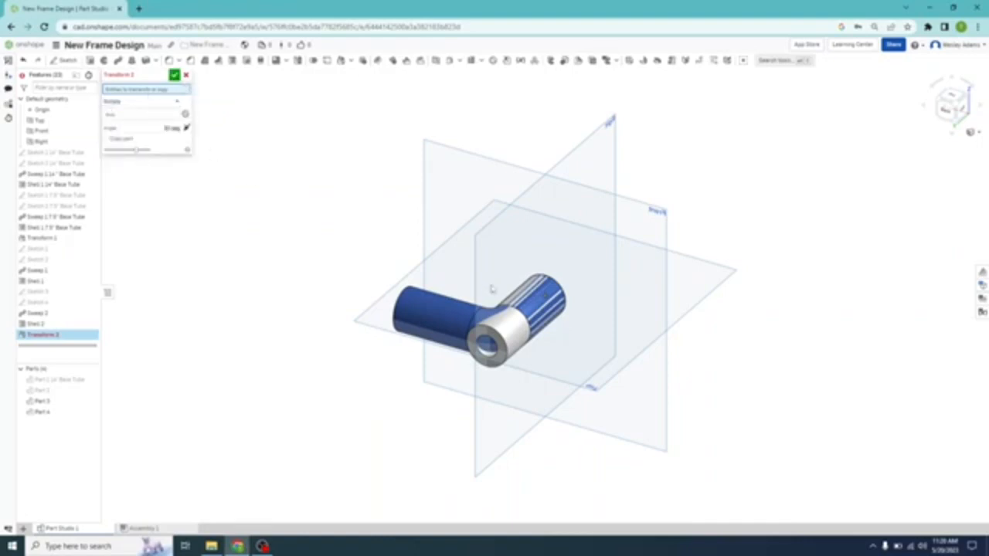
{"action": "left_click", "coordinate": [511, 344]}
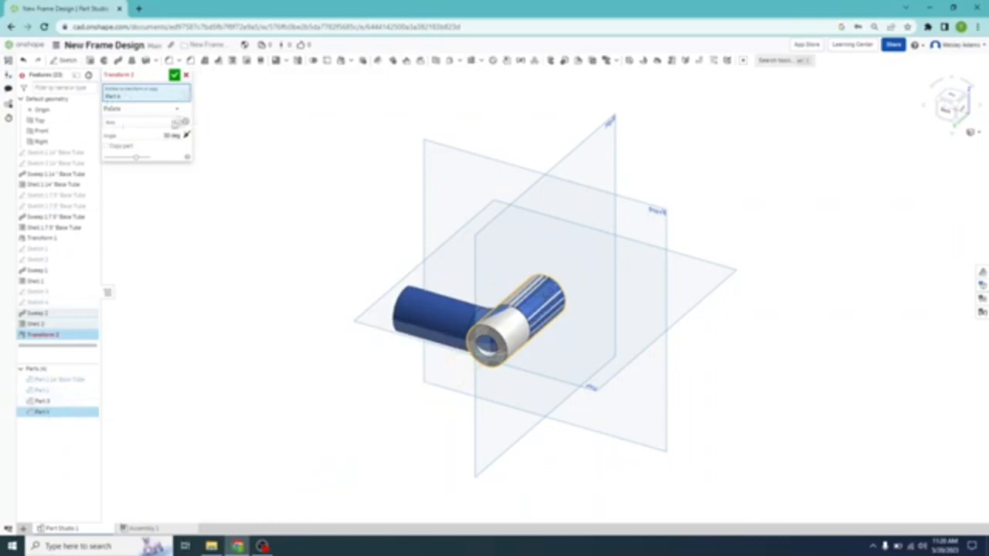
{"action": "left_click", "coordinate": [185, 122]}
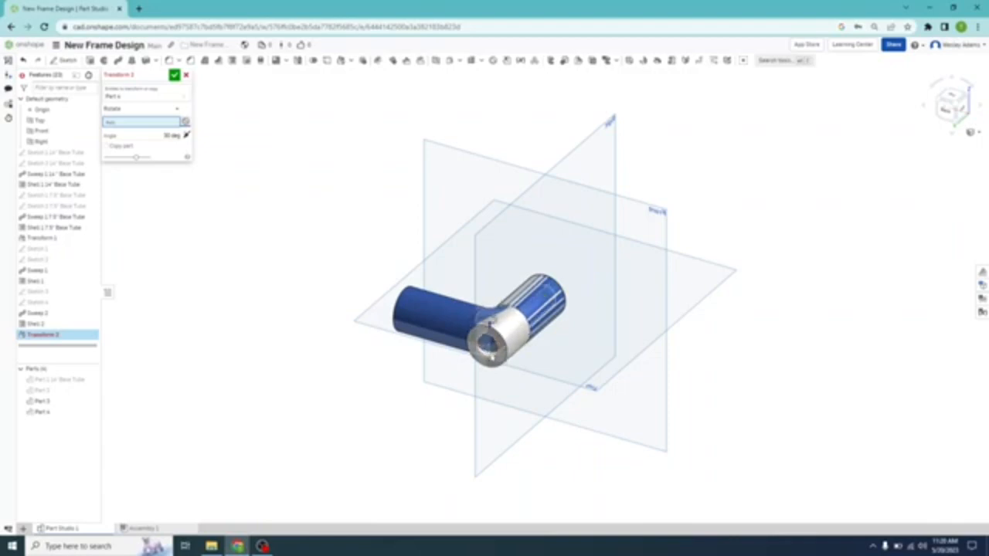
{"action": "left_click", "coordinate": [488, 356]}
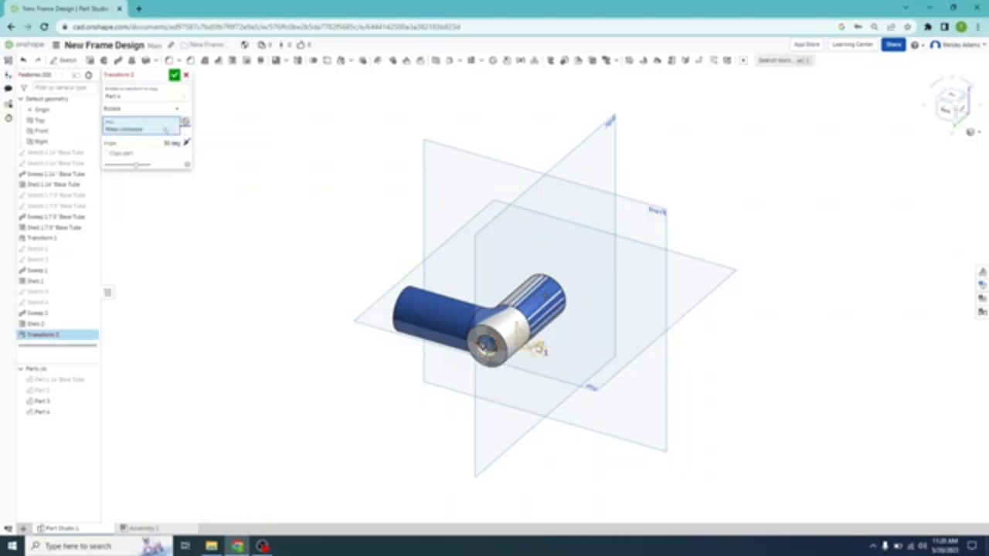
{"action": "left_click", "coordinate": [545, 342]}
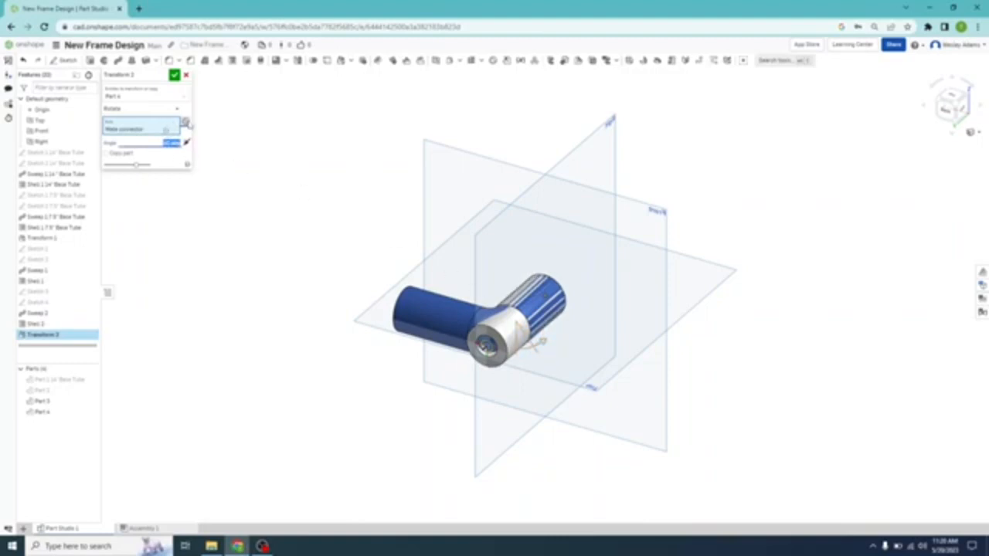
Change the rotation axis to the mate connector at the centre of the bent tube's open end face.
{"action": "left_click", "coordinate": [186, 123]}
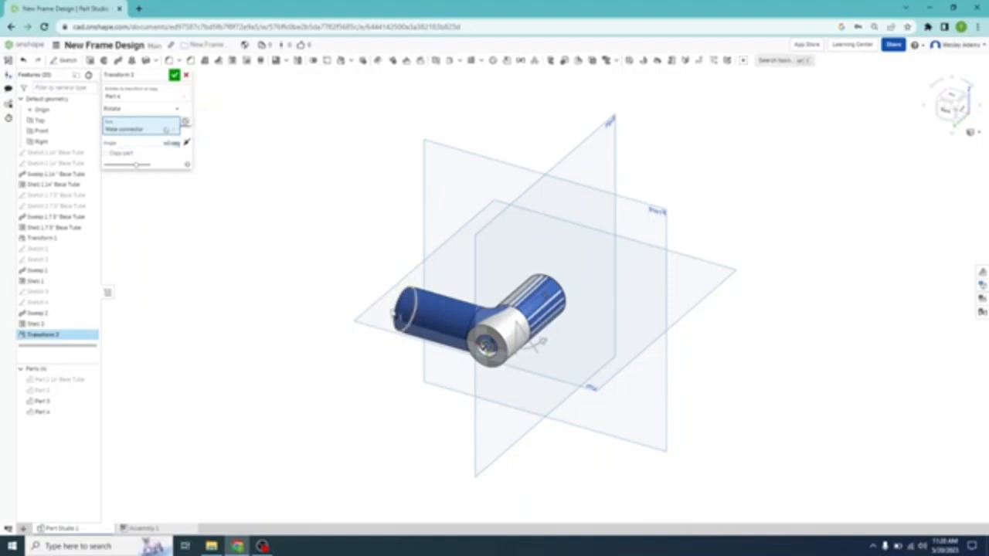
{"action": "right_click_drag", "start_coordinate": [313, 329], "coordinate": [408, 365]}
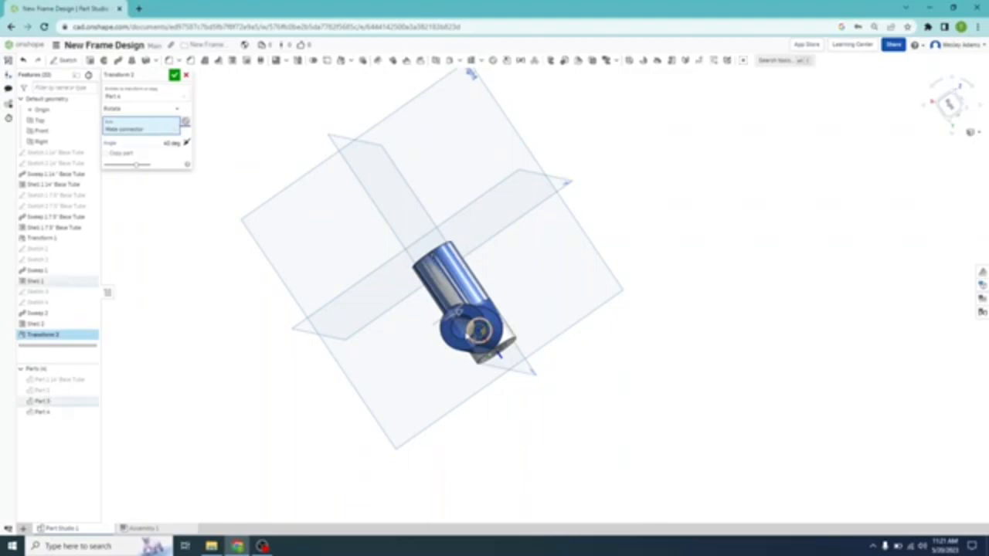
{"action": "left_click", "coordinate": [478, 330]}
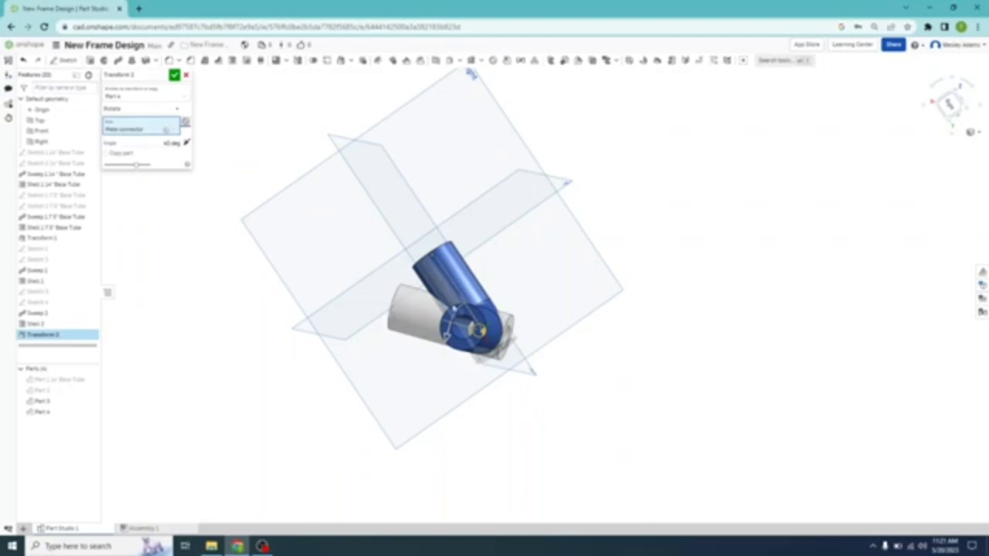
{"action": "left_click", "coordinate": [950, 104]}
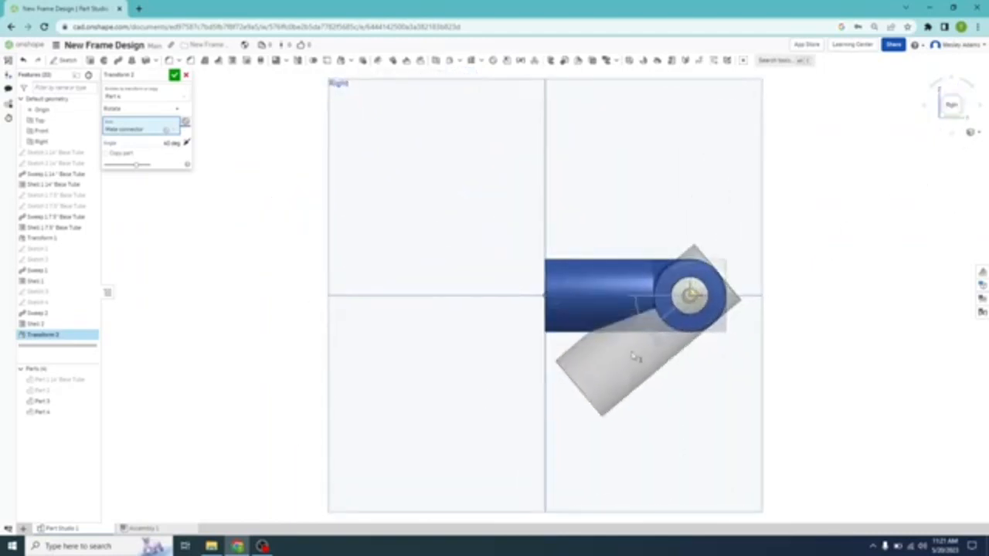
Set the straight tube's rotation angle to 90 deg so it stands upright from the bent tube, and finish the transform.
{"action": "left_click_drag", "start_coordinate": [659, 350], "coordinate": [677, 255]}
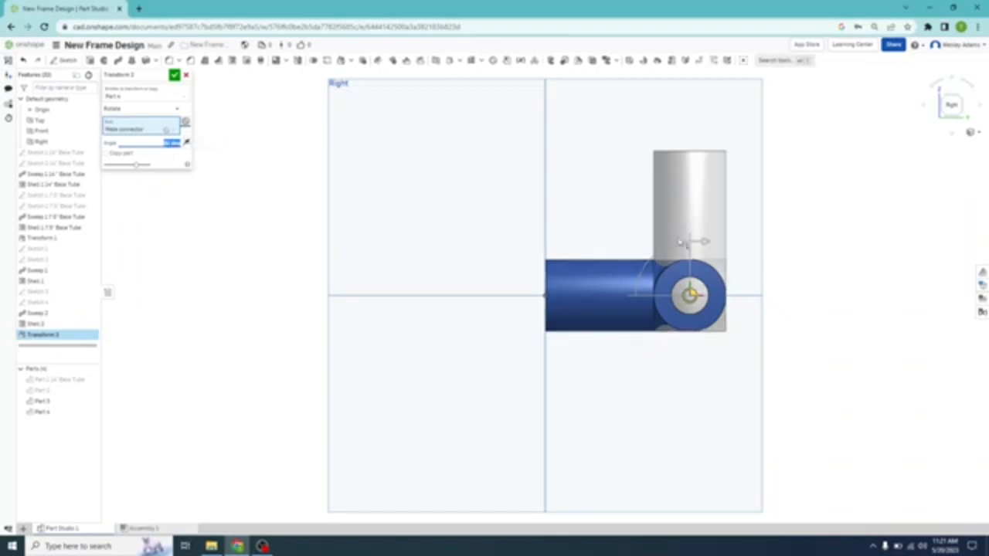
{"action": "left_click", "coordinate": [965, 102]}
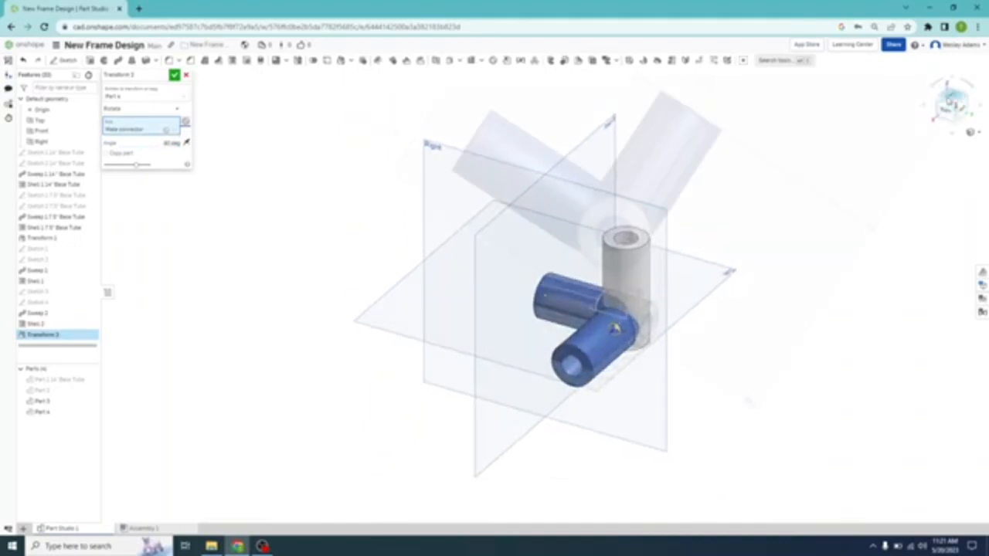
{"action": "left_click", "coordinate": [949, 91]}
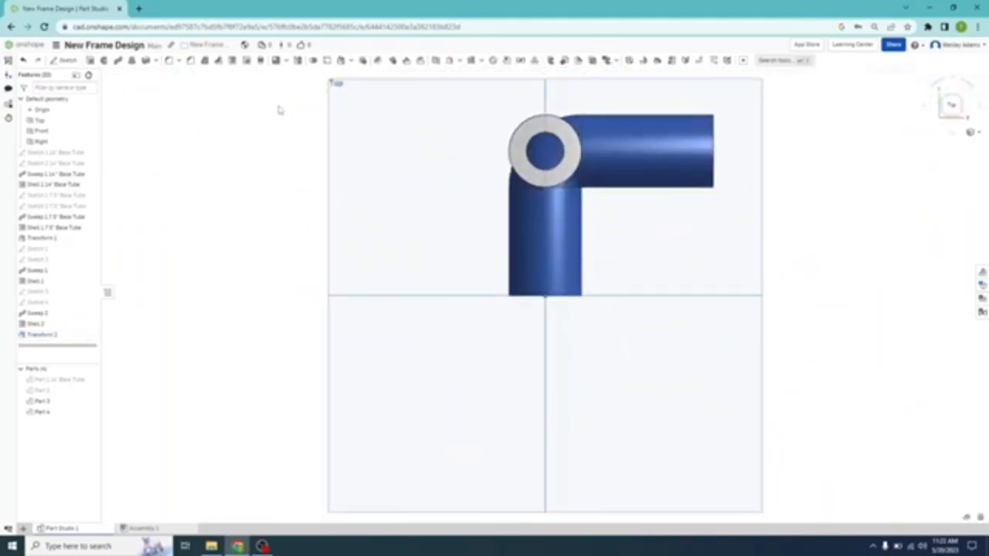
Translate the upright tube, Part 4, by XYZ about 0.2 in along X and -0.11 in along Y, towards the inside of the bend.
{"action": "left_click", "coordinate": [340, 61]}
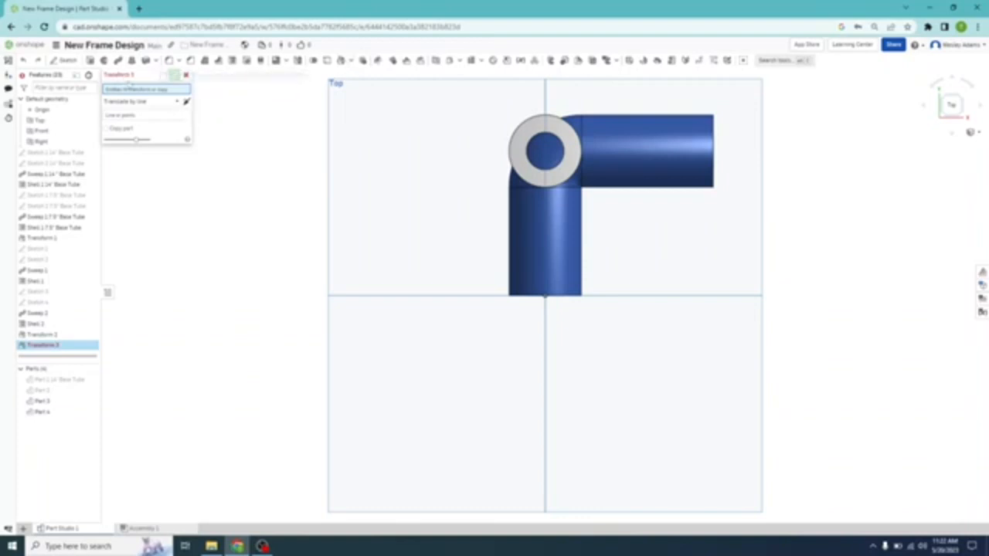
{"action": "left_click", "coordinate": [177, 102]}
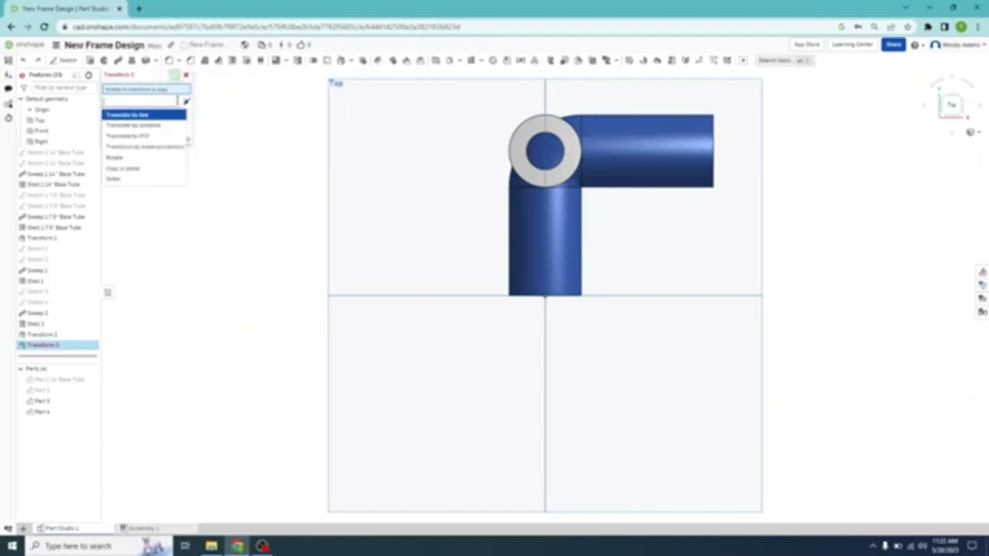
{"action": "left_click", "coordinate": [149, 138]}
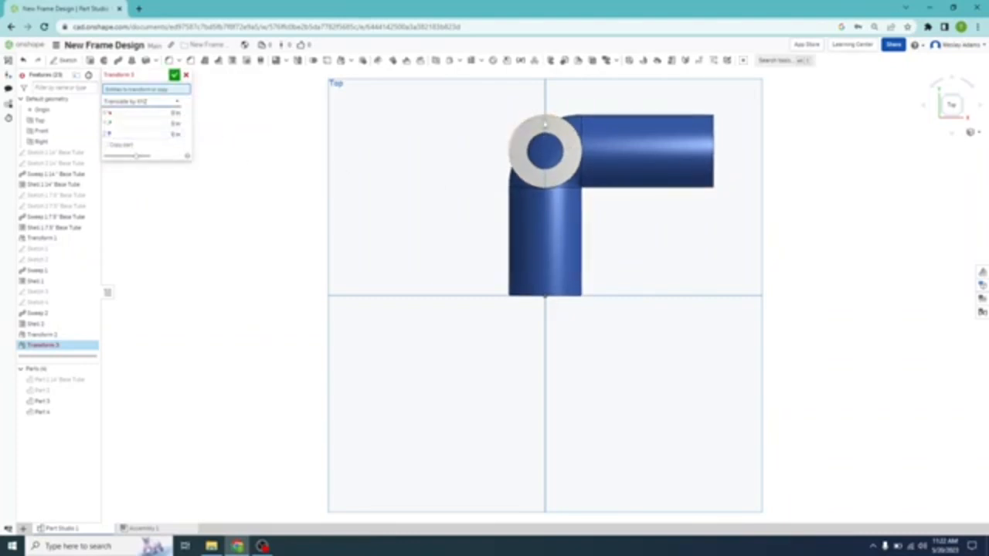
{"action": "left_click", "coordinate": [545, 124]}
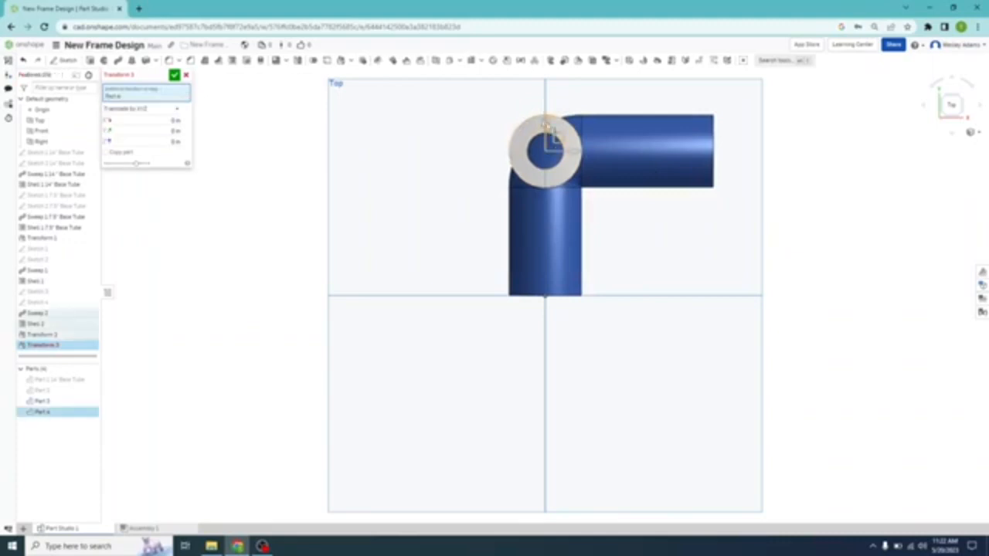
{"action": "left_click_drag", "start_coordinate": [546, 125], "coordinate": [589, 160]}
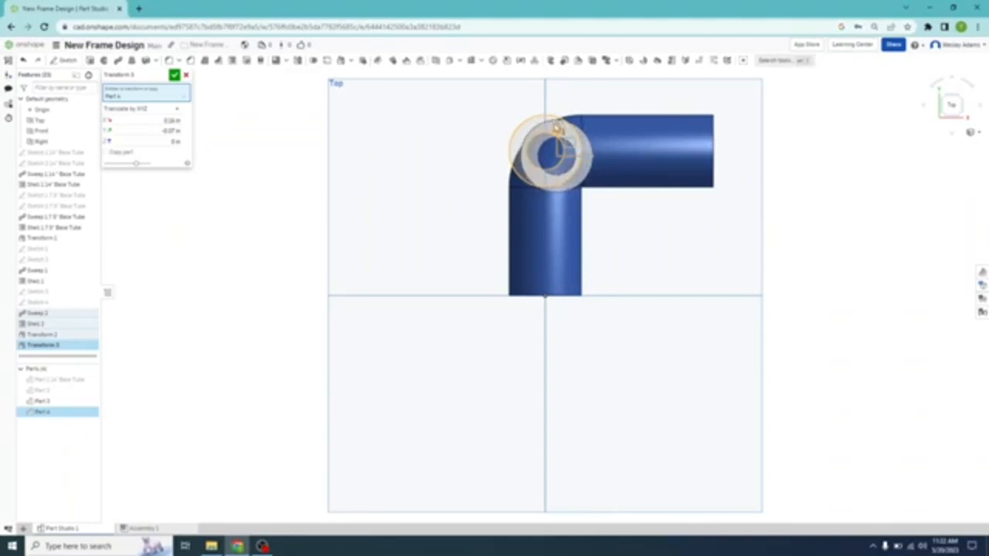
{"action": "mouse_move", "coordinate": [557, 130]}
{"action": "left_mouse_down"}
{"action": "mouse_move", "coordinate": [597, 160]}
{"action": "mouse_move", "coordinate": [562, 130]}
{"action": "mouse_move", "coordinate": [568, 135]}
{"action": "left_mouse_up"}
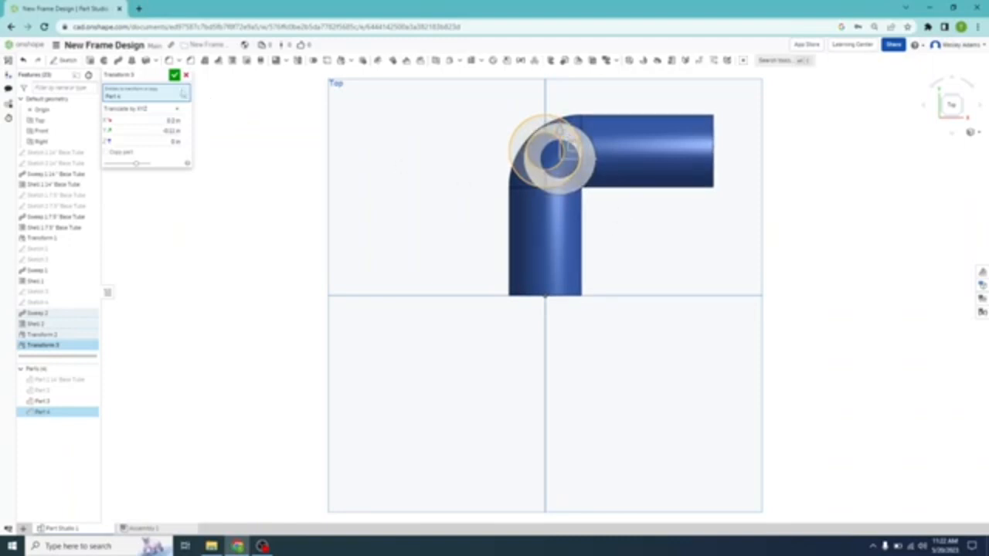
{"action": "left_click", "coordinate": [175, 75]}
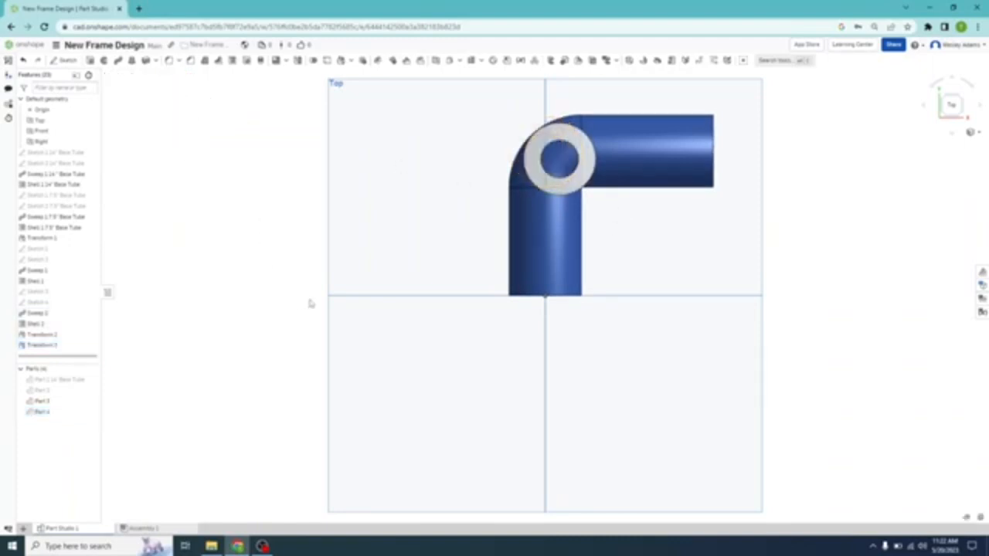
Combine the bent tube, Part 3, and the upright tube, Part 4, into one part with a Boolean union.
{"action": "right_click_drag", "start_coordinate": [309, 297], "coordinate": [300, 270]}
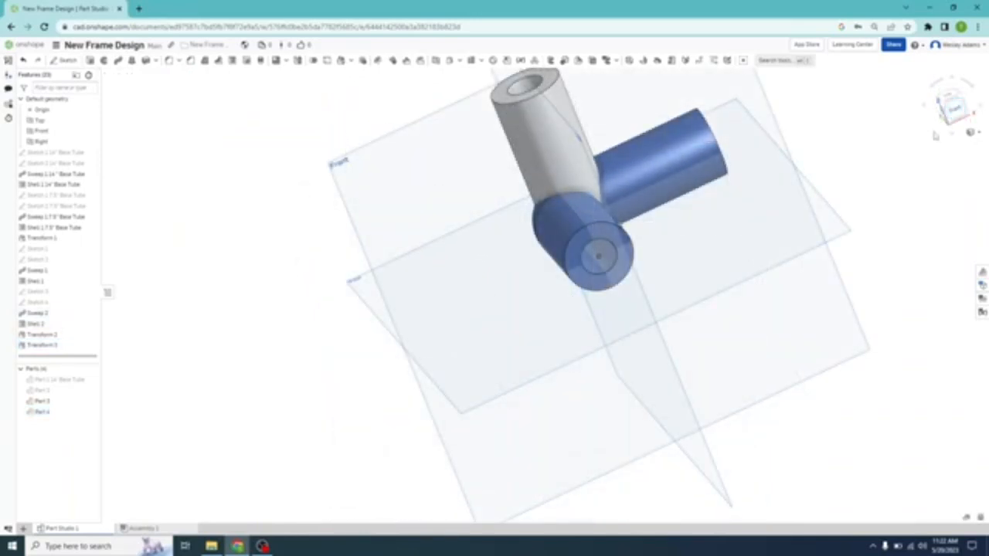
{"action": "left_click", "coordinate": [948, 107]}
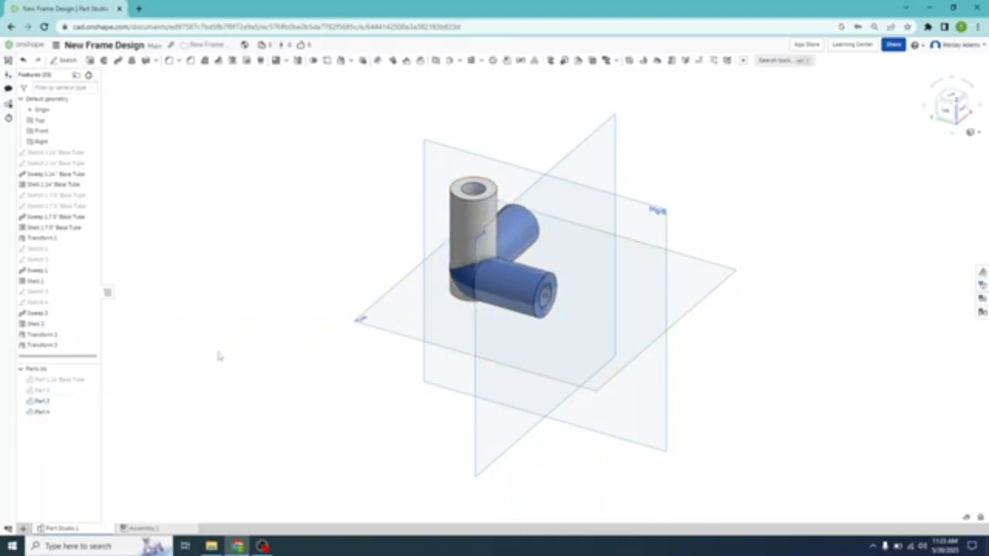
{"action": "left_click", "coordinate": [65, 403]}
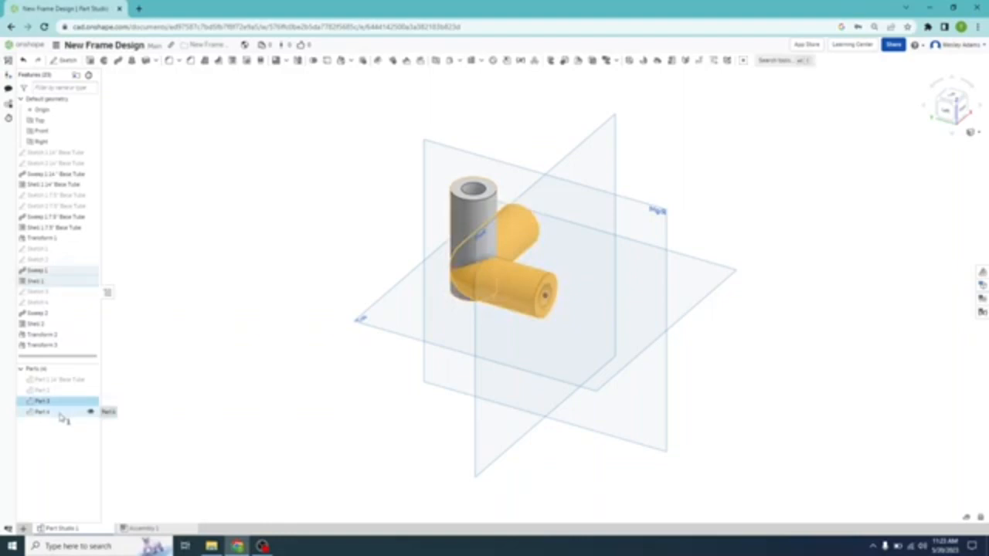
{"action": "left_click", "coordinate": [61, 414]}
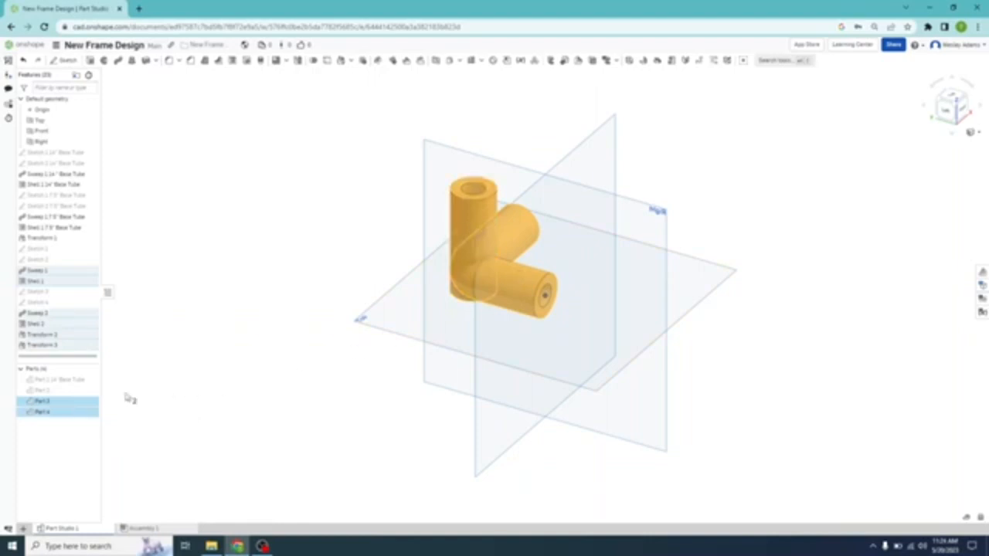
{"action": "right_click", "coordinate": [82, 410]}
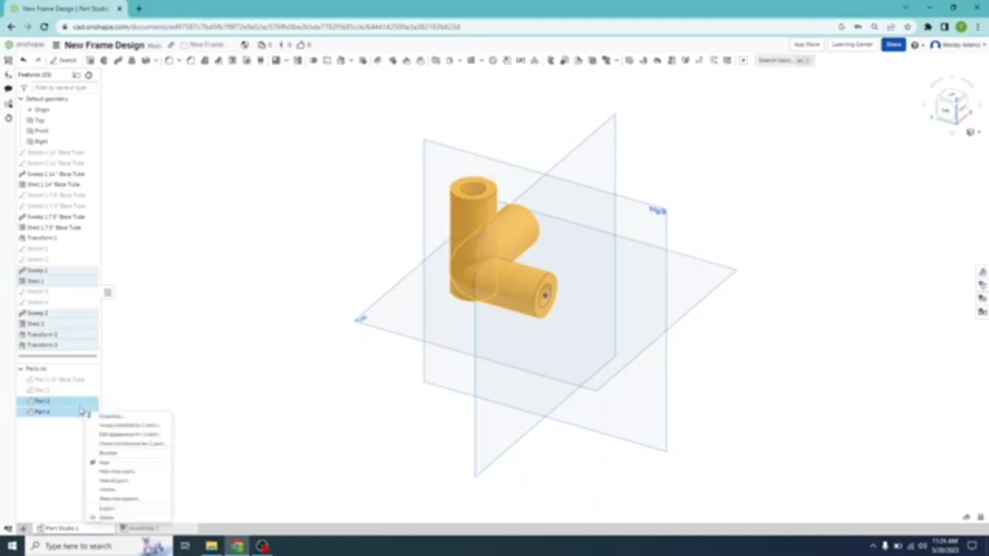
{"action": "left_click", "coordinate": [109, 454]}
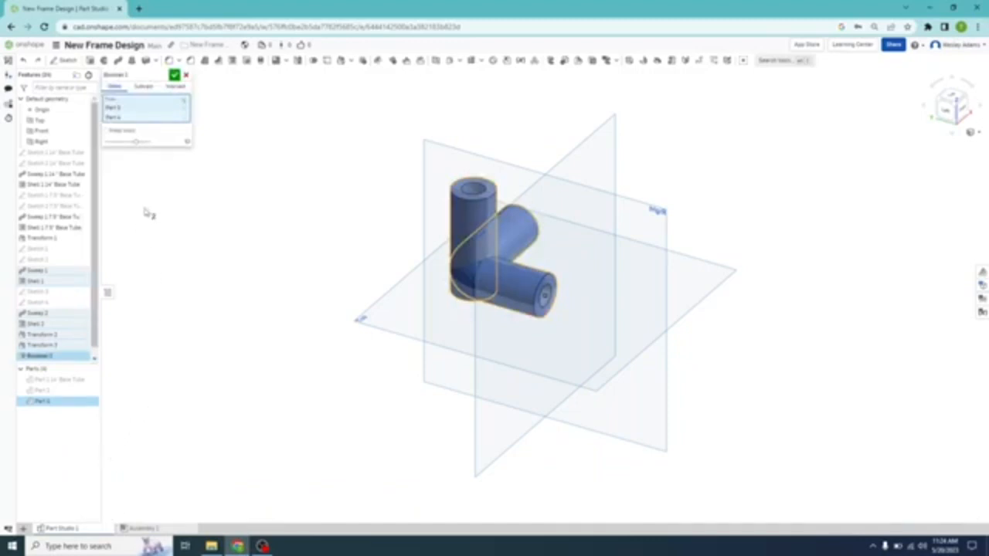
{"action": "left_click", "coordinate": [175, 76]}
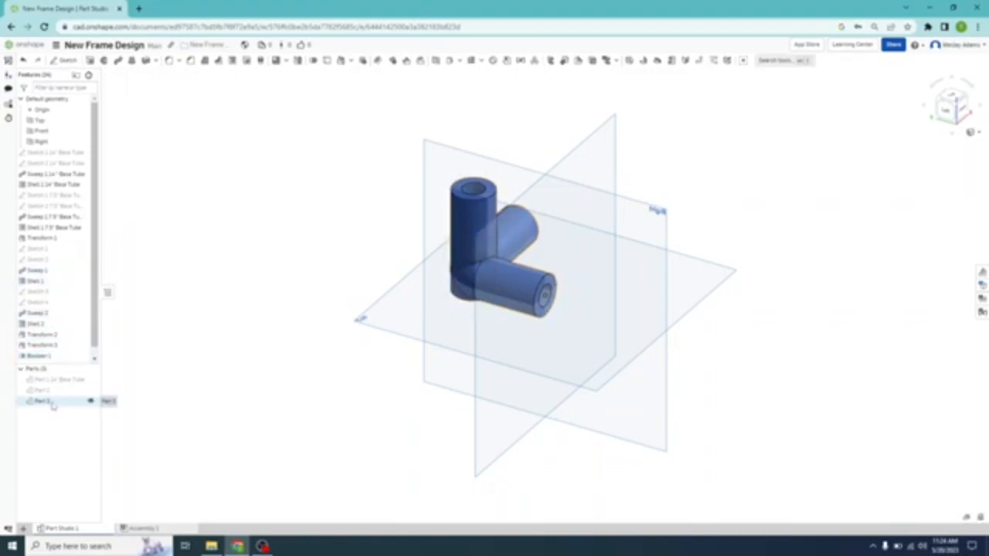
Rename the combined tube part with a descriptive connection name beginning with "Part 3:90 Degree".
{"action": "right_click", "coordinate": [52, 403]}
{"action": "left_click", "coordinate": [100, 272]}
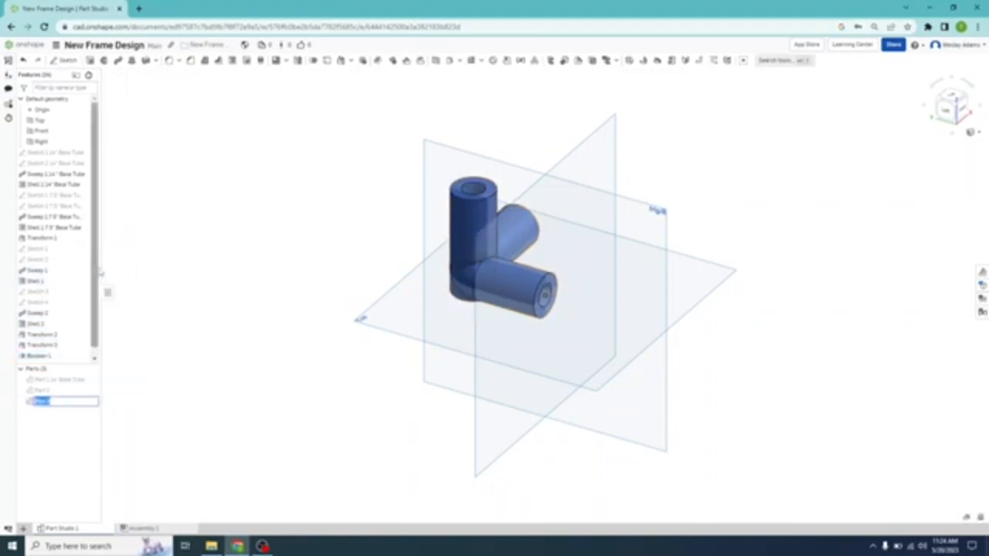
{"action": "left_click", "coordinate": [57, 404]}
{"action": "type", "text": "90 Degrees"}
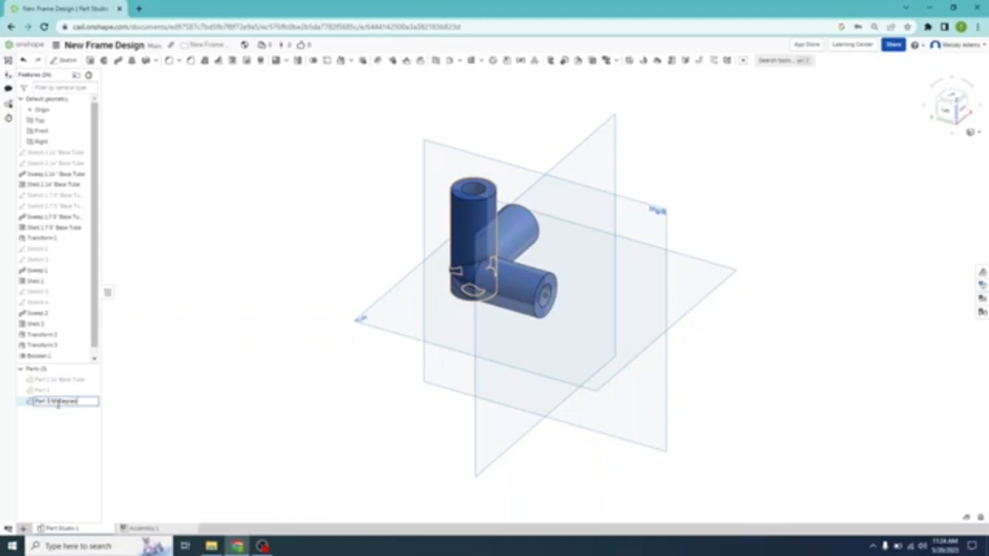
{"action": "type", "text": " Pivot Block Connection"}
{"action": "key", "text": "Return"}
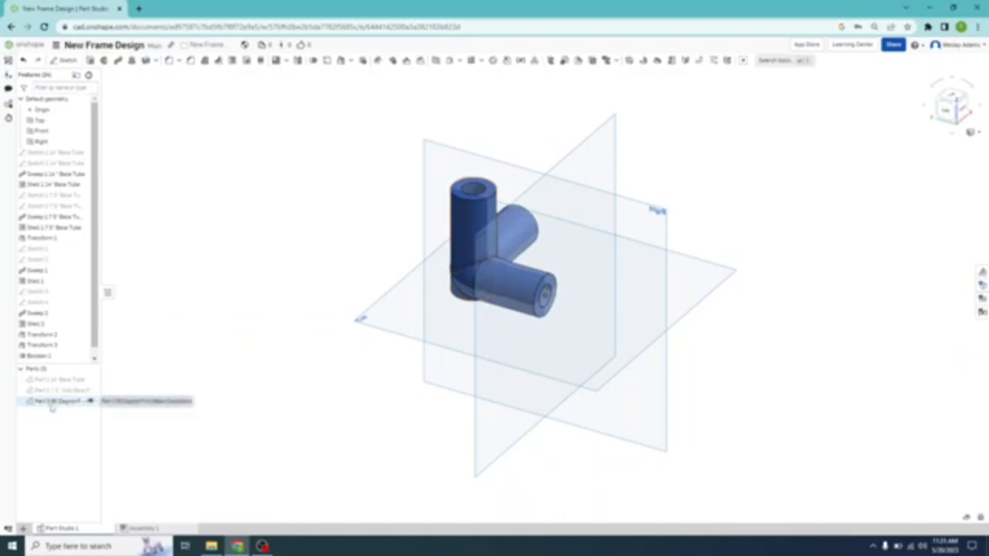
Change the appearance colour of the combined 90 degree connection part to a salmon red from the palette.
{"action": "right_click", "coordinate": [56, 405]}
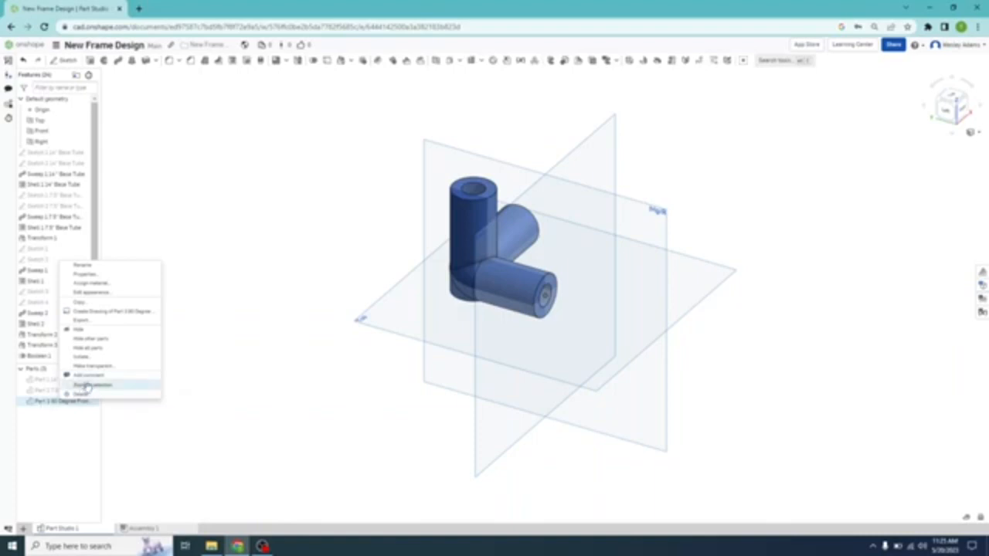
{"action": "left_click", "coordinate": [106, 296]}
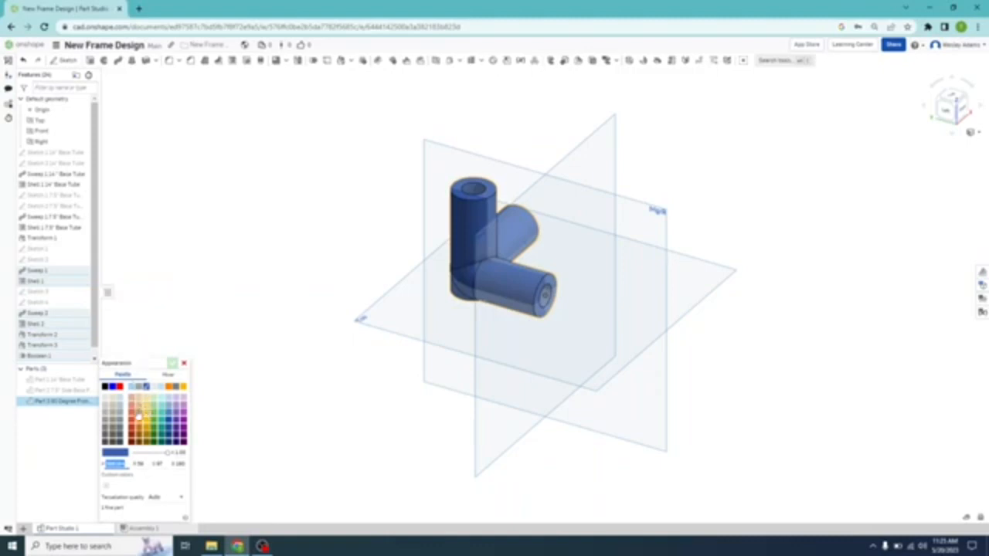
{"action": "left_click", "coordinate": [133, 420]}
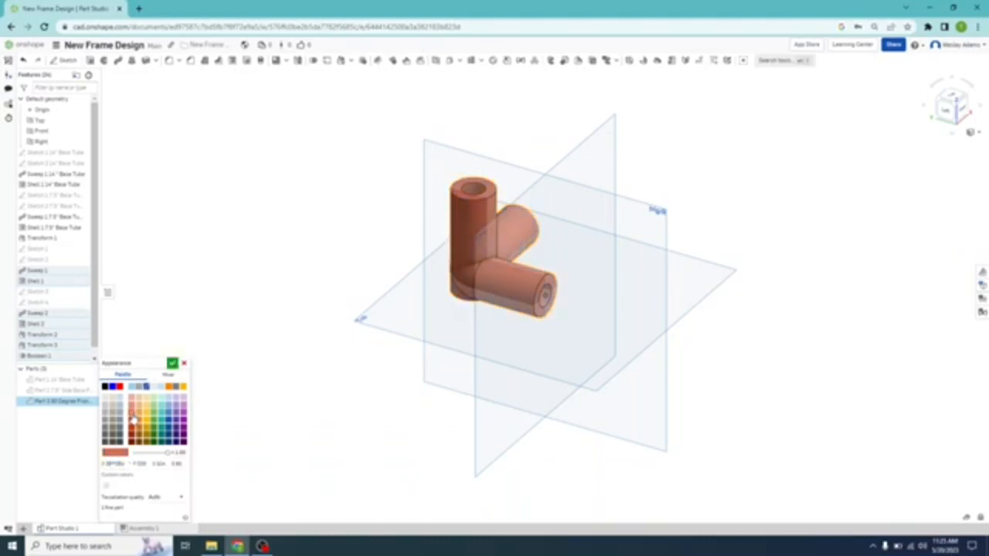